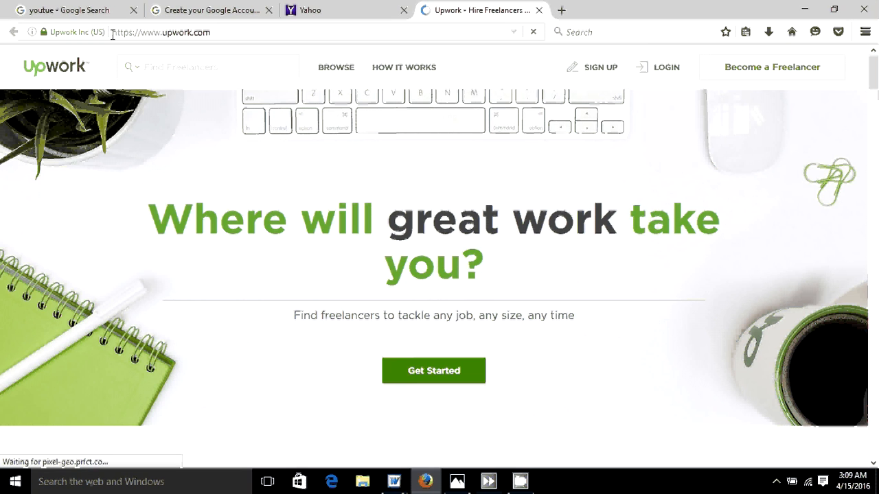
# - Begin sign-up as a freelancer looking for online work, using the e-mail option
pyautogui.click(429, 372)
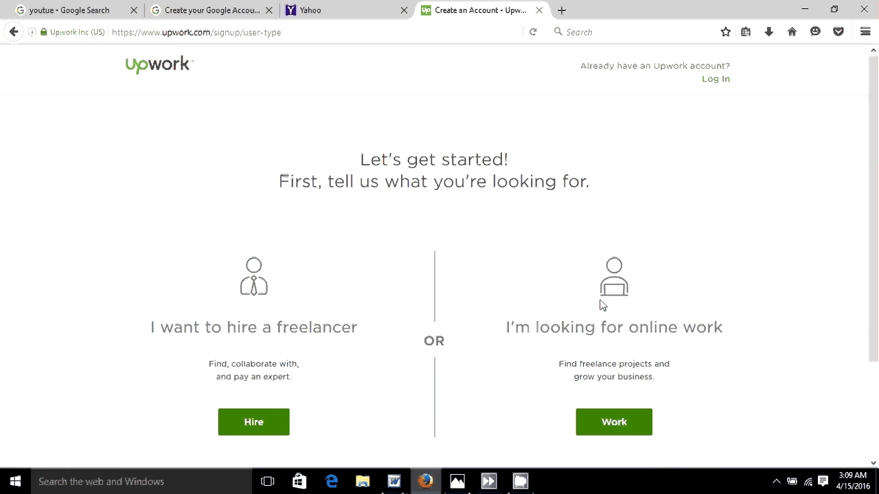
pyautogui.moveTo(877, 154); pyautogui.dragTo(877, 243)
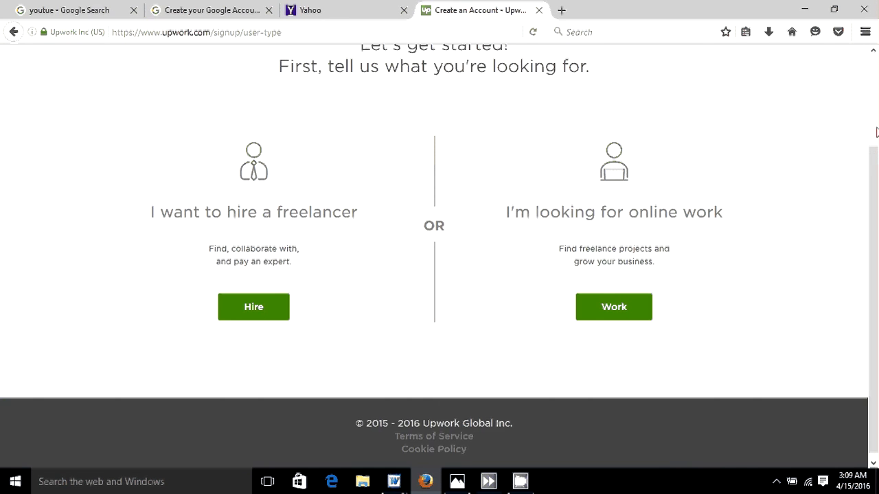
pyautogui.click(877, 131)
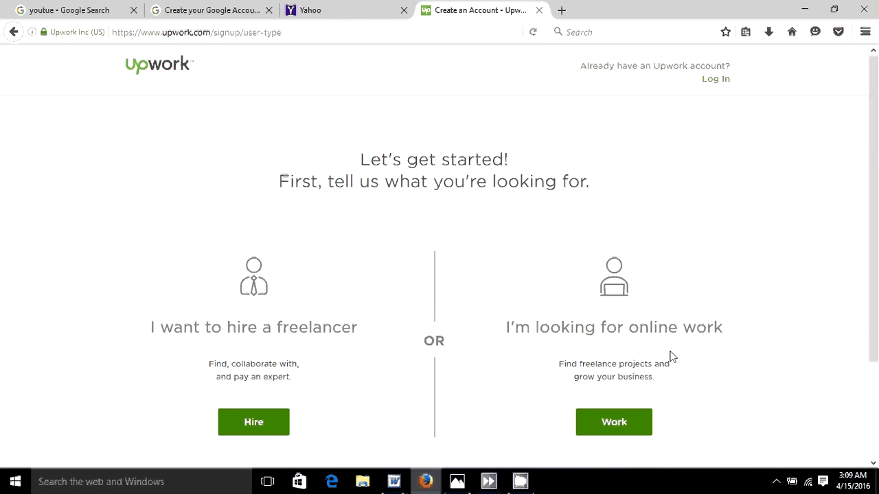
pyautogui.click(606, 429)
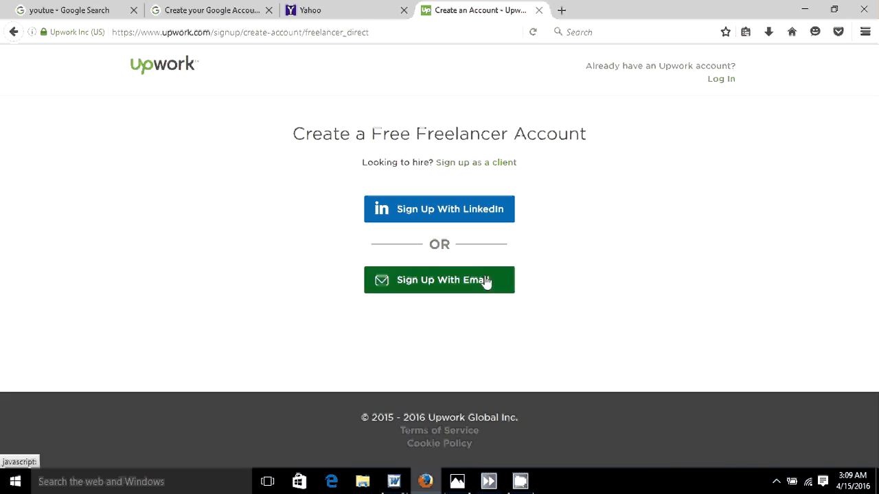
pyautogui.click(447, 284)
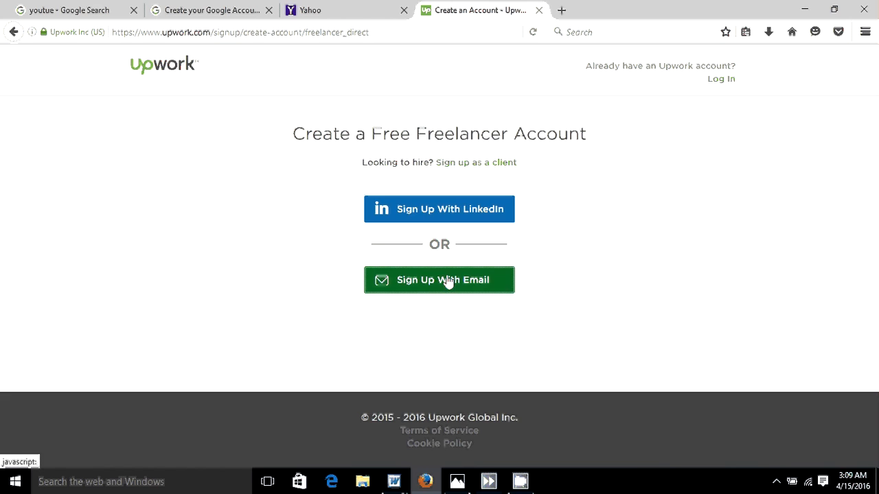
# - Enter the freelancer's first and last name, removing an extra letter
pyautogui.click(337, 264)
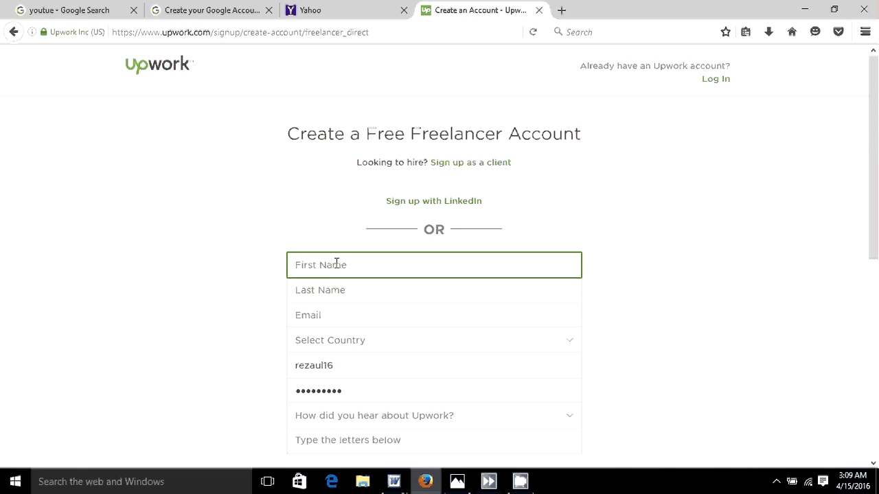
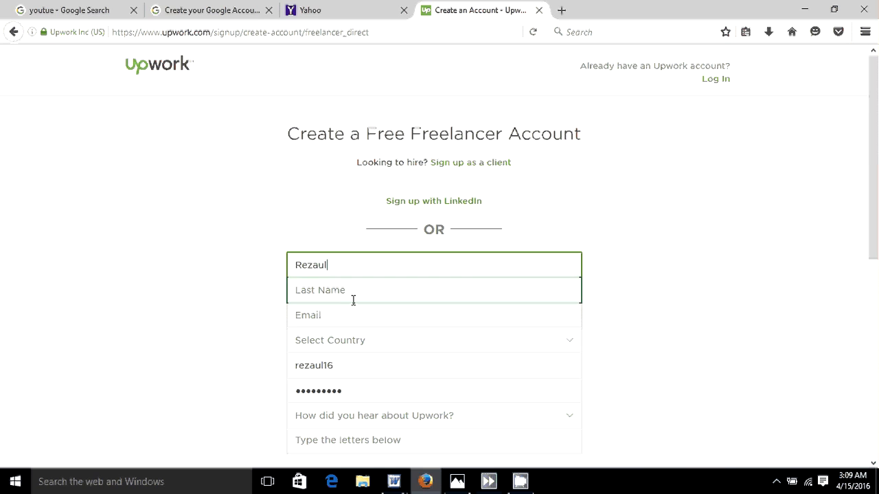
pyautogui.write('k')
pyautogui.press('BackSpace')
pyautogui.click(324, 290)
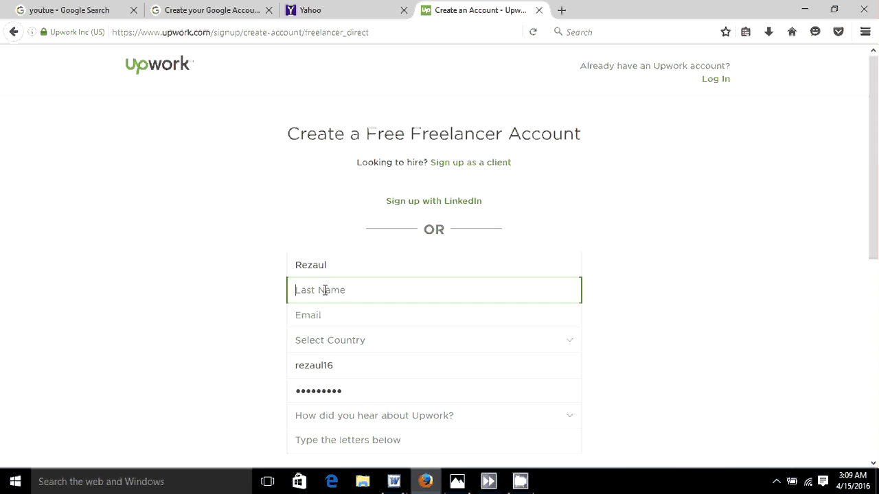
# - Enter the freelancer's e-mail address, correcting the mistyped comma to '.com'
pyautogui.click(307, 319)
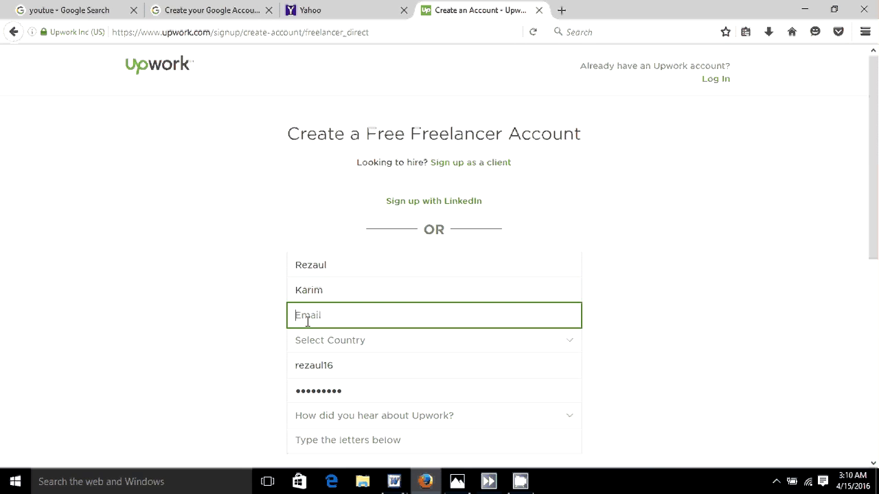
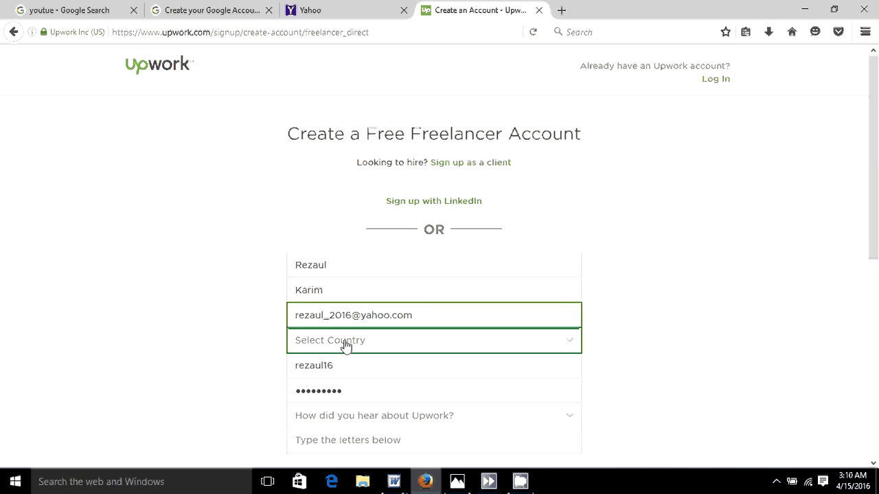
# - Pick Bangladesh from the country list, then move into the username field
pyautogui.click(346, 347)
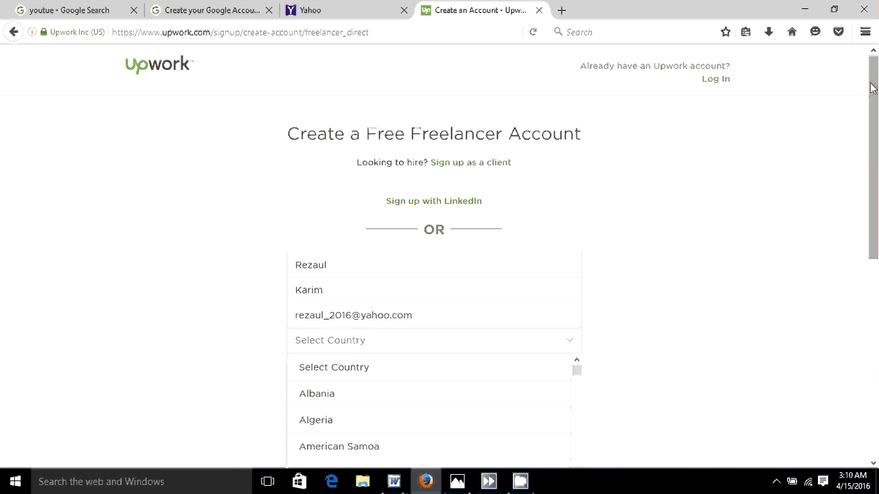
pyautogui.moveTo(872, 87); pyautogui.dragTo(873, 157)
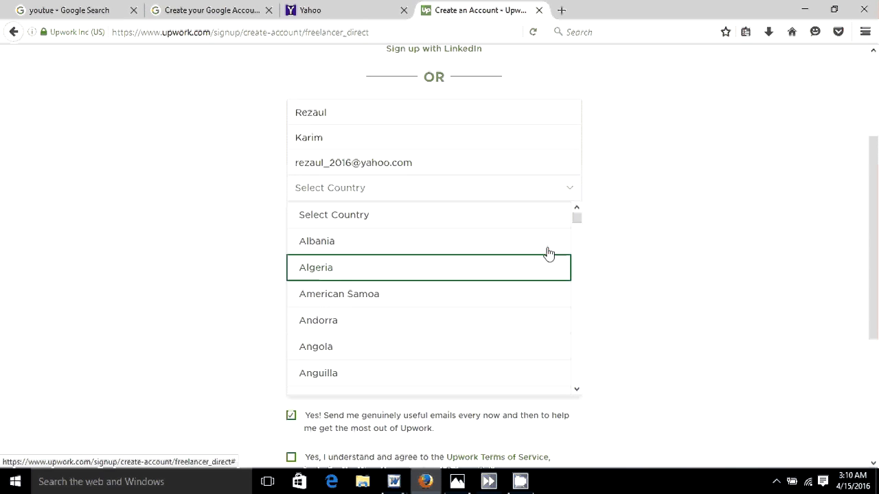
pyautogui.moveTo(576, 219); pyautogui.dragTo(576, 229)
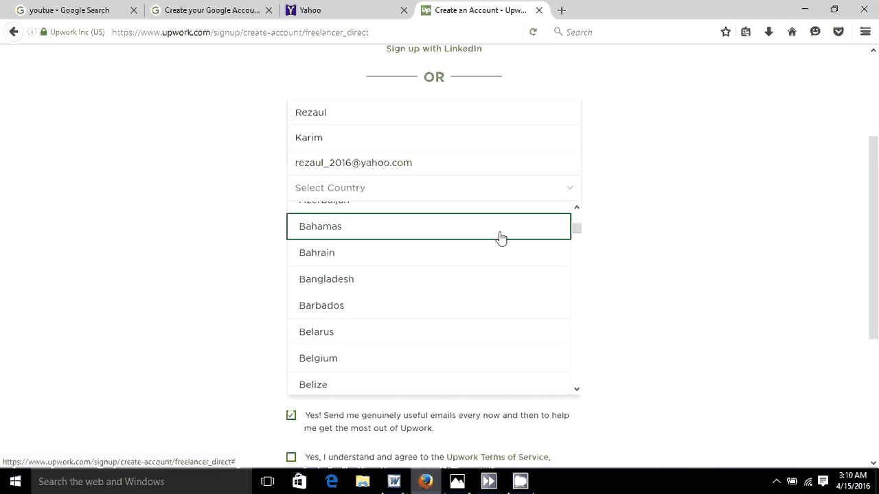
pyautogui.click(328, 287)
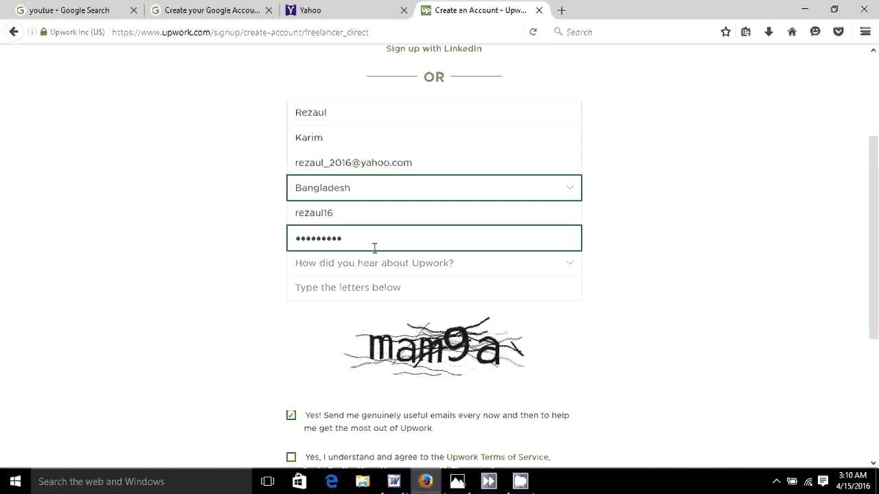
pyautogui.click(335, 213)
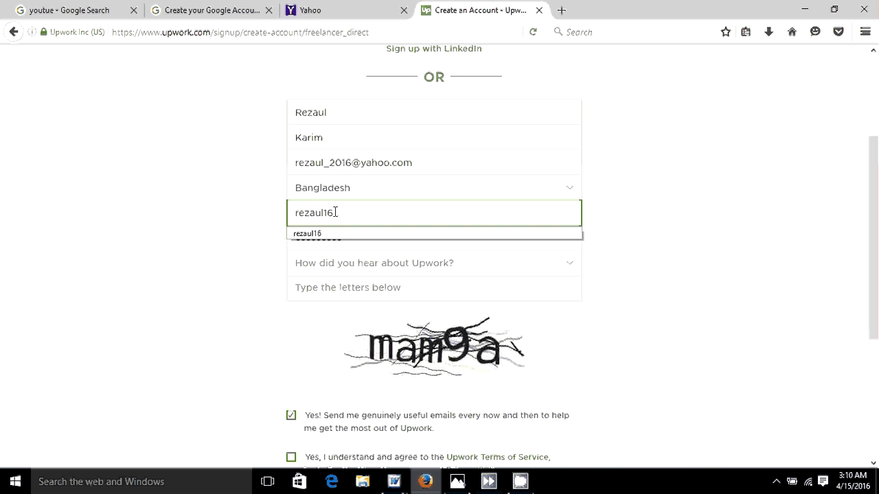
# - Replace the prefilled username and type a new account password
pyautogui.press('BackSpace')
pyautogui.press('BackSpace')
pyautogui.press('BackSpace')
pyautogui.press('BackSpace')
pyautogui.press('BackSpace')
pyautogui.press('BackSpace')
pyautogui.press('BackSpace')
pyautogui.press('BackSpace')
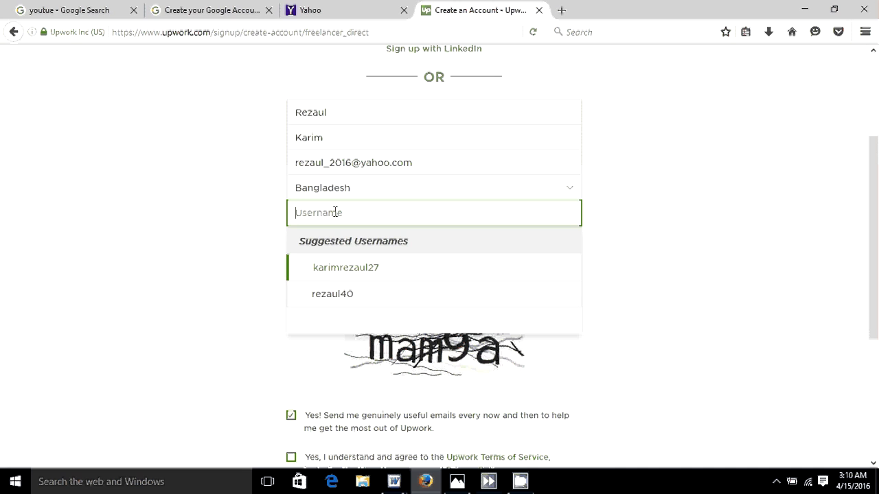
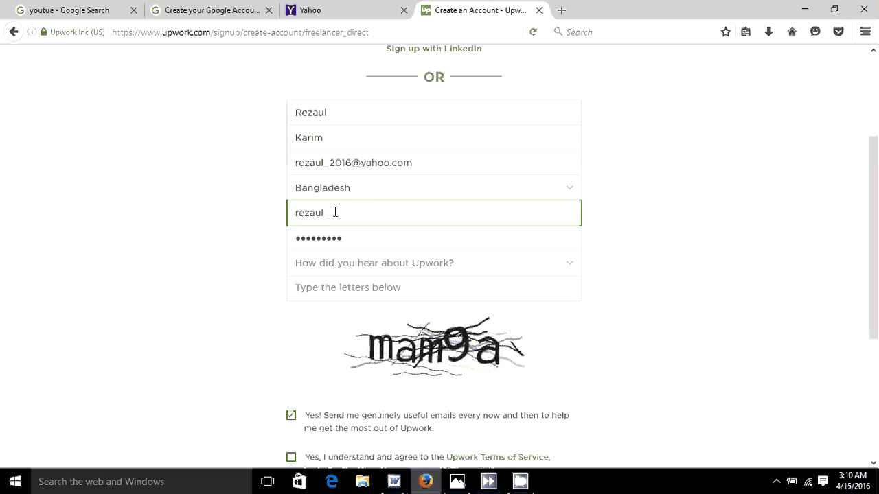
pyautogui.click(349, 232)
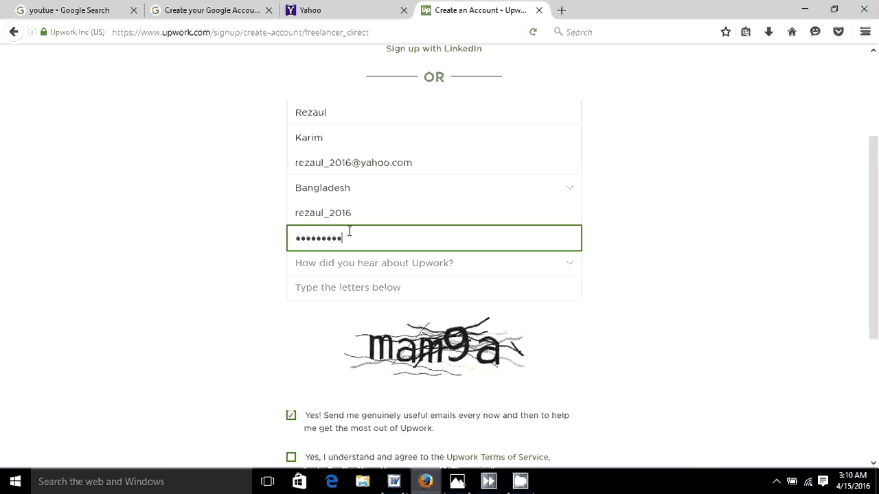
pyautogui.press('BackSpace')
pyautogui.hotkey('ctrl', 'a')
pyautogui.press('BackSpace')
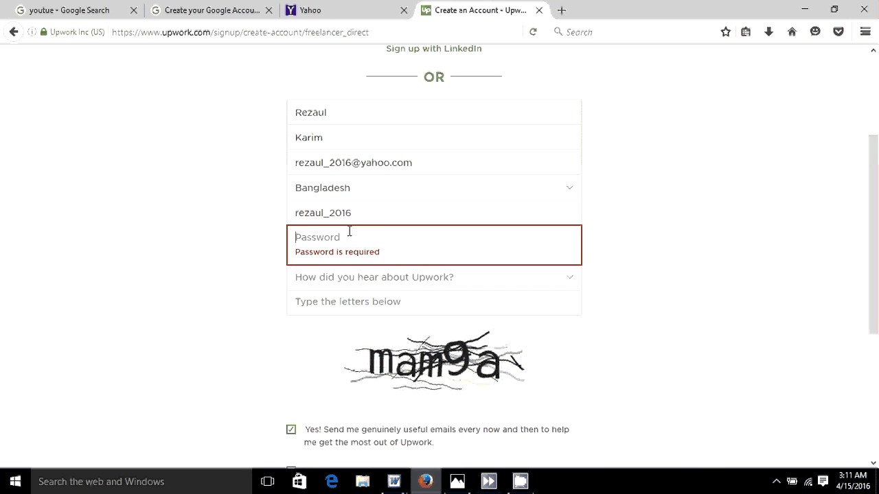
pyautogui.write('•••••••')
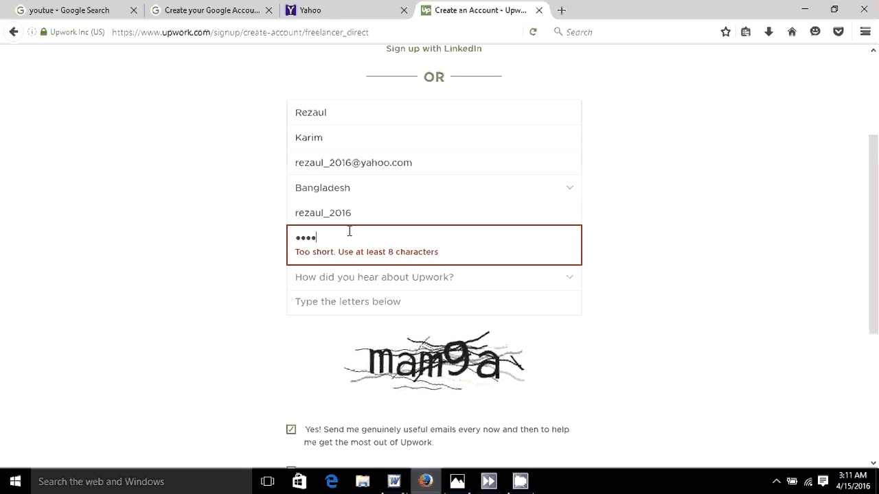
pyautogui.write('••')
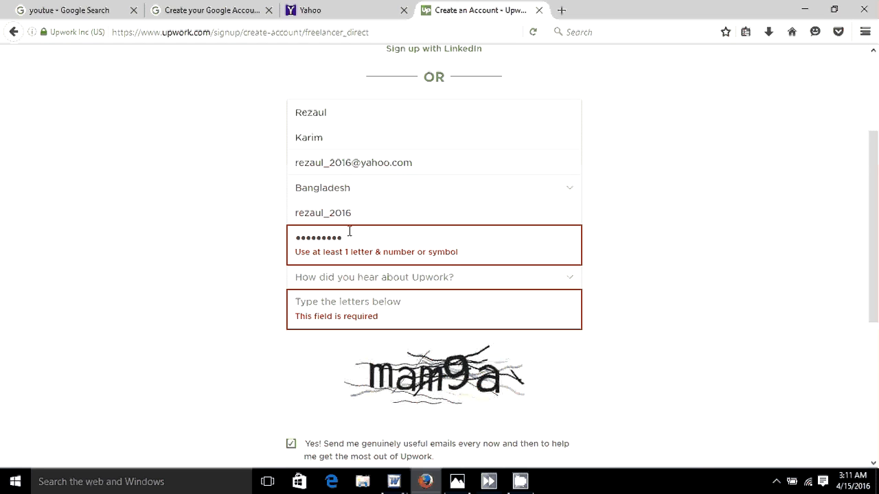
# - Re-enter a longer password and bring up the 'How did you hear about Upwork?' choices
pyautogui.press('BackSpace')
pyautogui.press('BackSpace')
pyautogui.press('BackSpace')
pyautogui.press('BackSpace')
pyautogui.press('BackSpace')
pyautogui.press('BackSpace')
pyautogui.press('BackSpace')
pyautogui.press('BackSpace')
pyautogui.press('BackSpace')
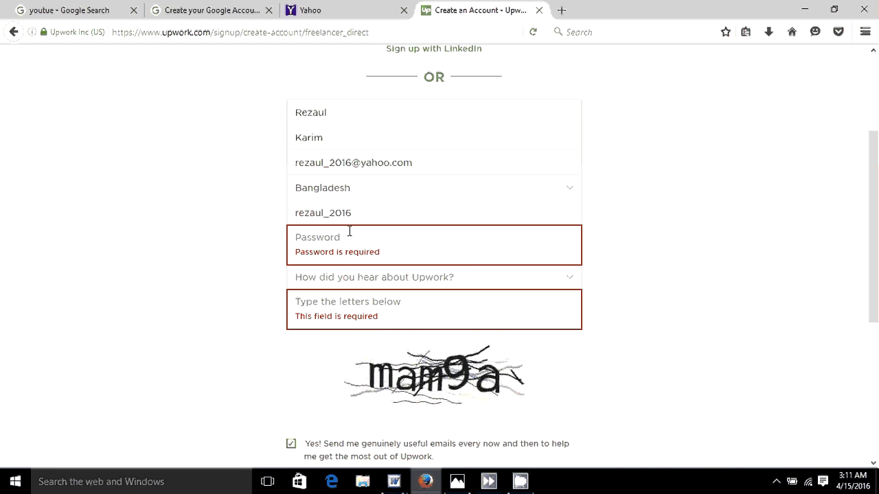
pyautogui.write('••')
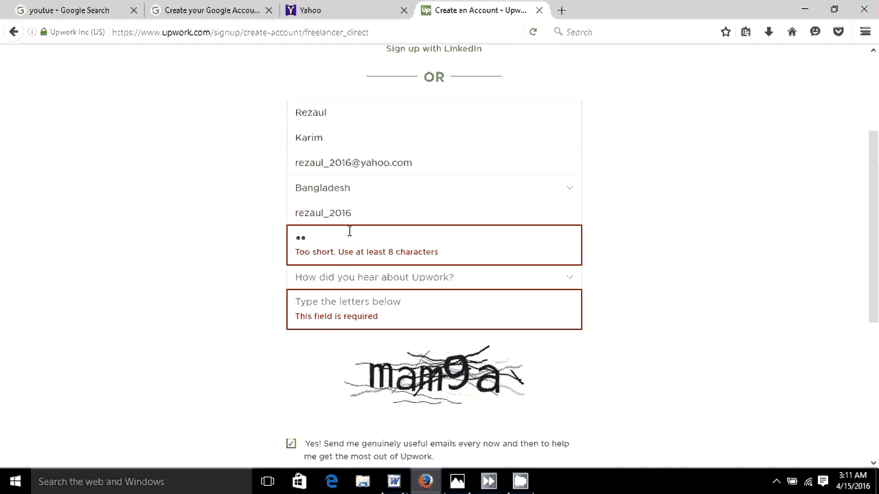
pyautogui.write('••')
pyautogui.press('BackSpace')
pyautogui.press('BackSpace')
pyautogui.press('BackSpace')
pyautogui.press('BackSpace')
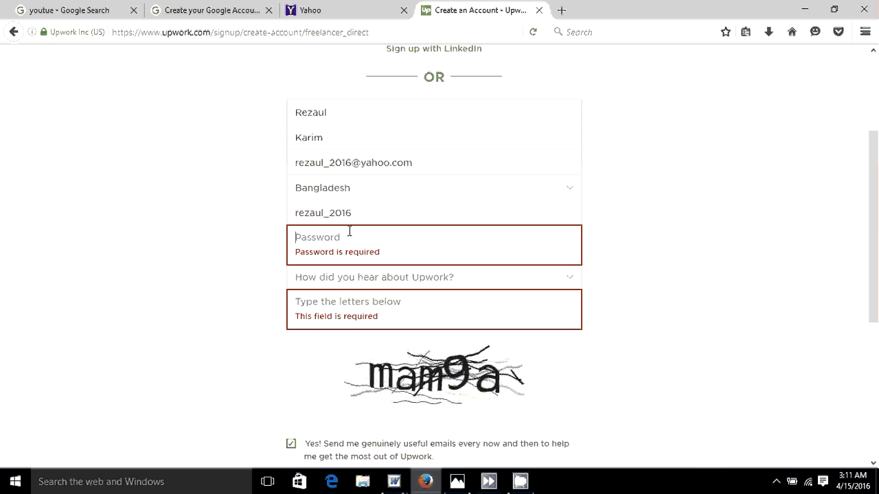
pyautogui.write('••••')
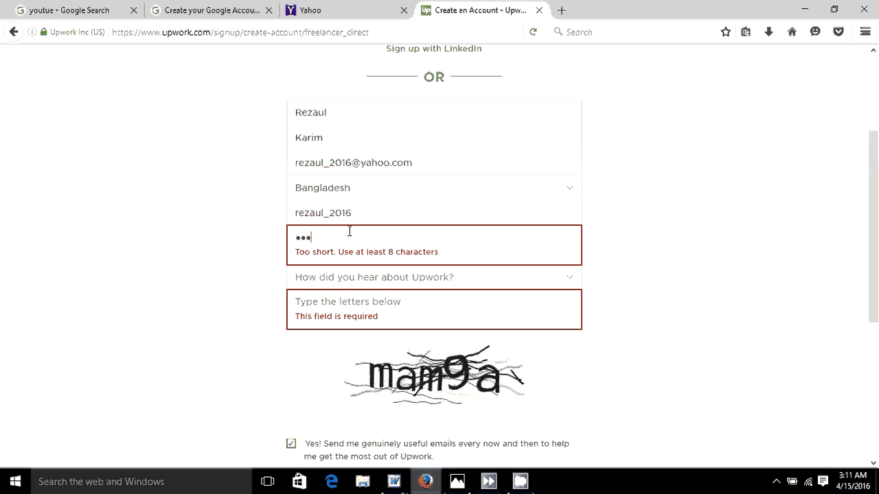
pyautogui.write('•••••••')
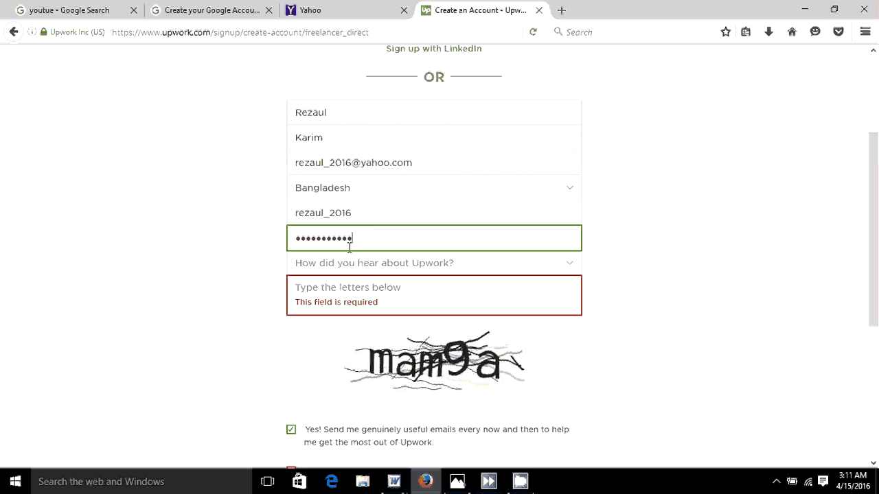
pyautogui.press('Tab')
pyautogui.click(349, 265)
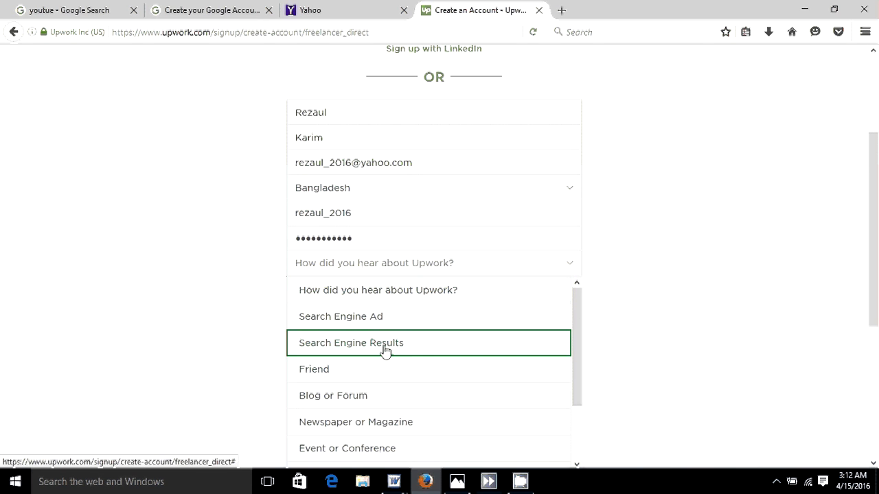
# - Choose Friend as the referral source and enter the captcha letters
pyautogui.click(334, 377)
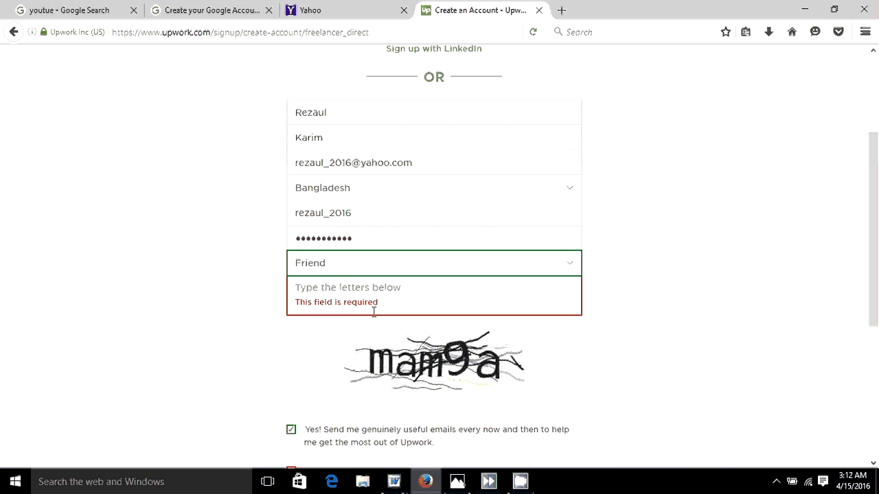
pyautogui.click(343, 288)
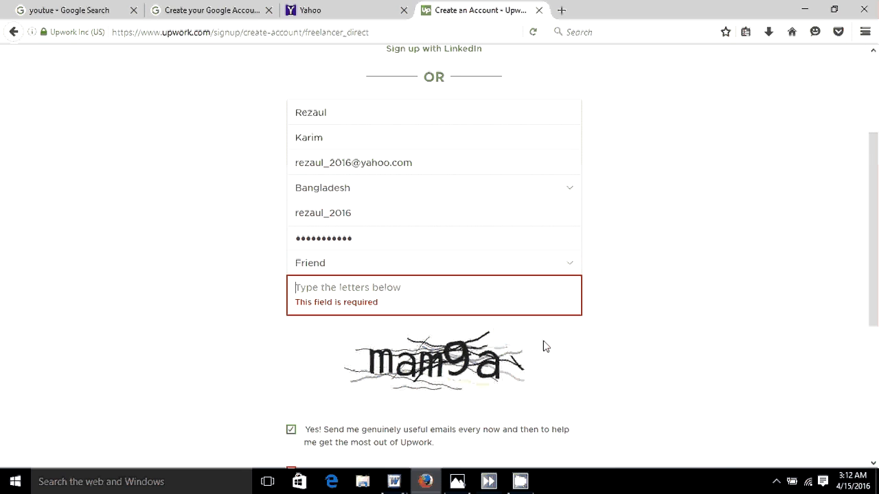
pyautogui.write('ma')
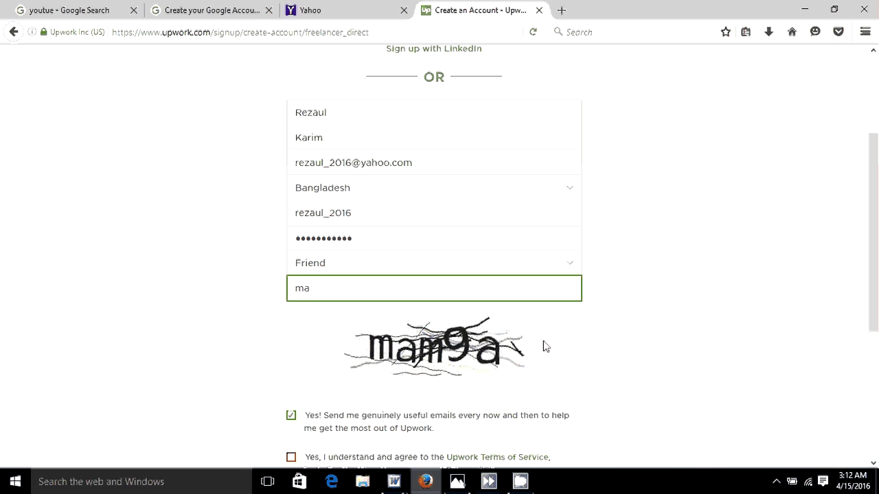
pyautogui.write('m9a')
# - Accept the Upwork Terms of Service and submit the sign-up form
pyautogui.moveTo(872, 199); pyautogui.dragTo(876, 279)
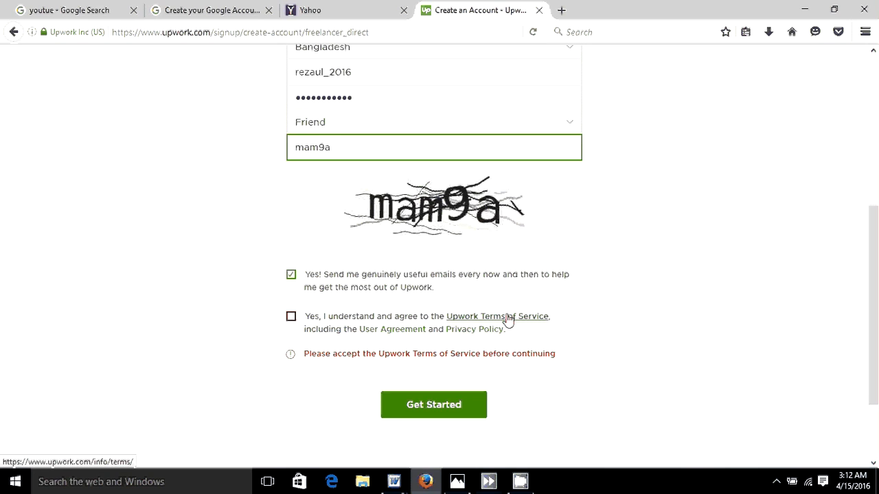
pyautogui.moveTo(519, 324); pyautogui.dragTo(292, 322)
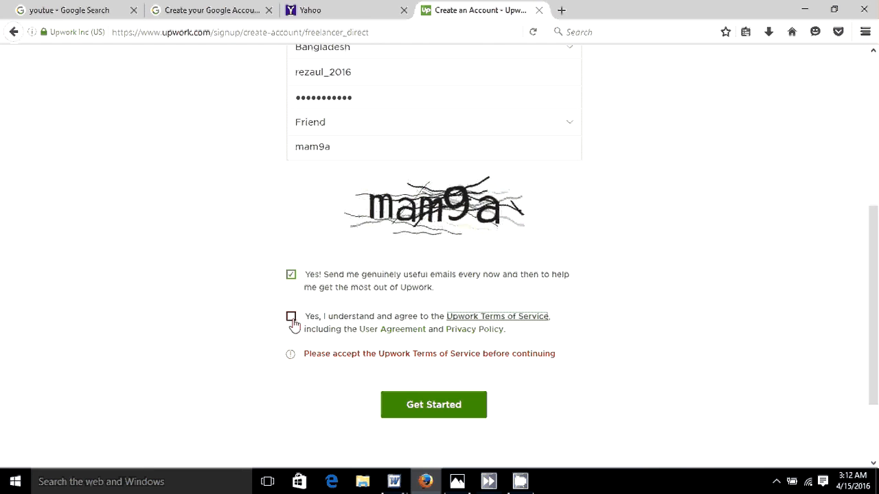
pyautogui.click(291, 318)
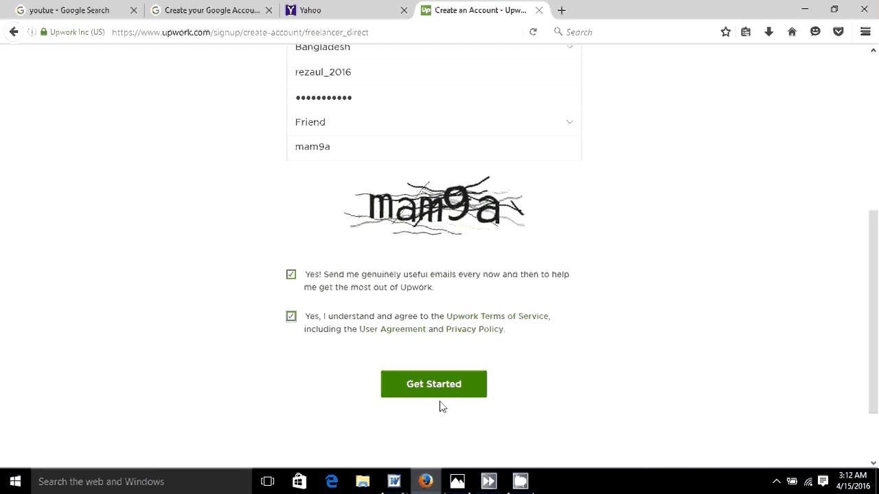
pyautogui.click(421, 390)
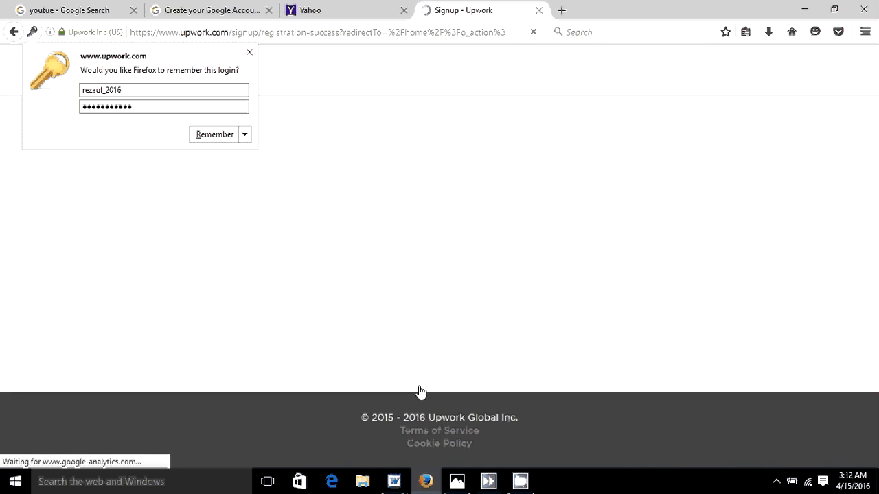
# - Dismiss Firefox's offer to remember the login
pyautogui.click(250, 53)
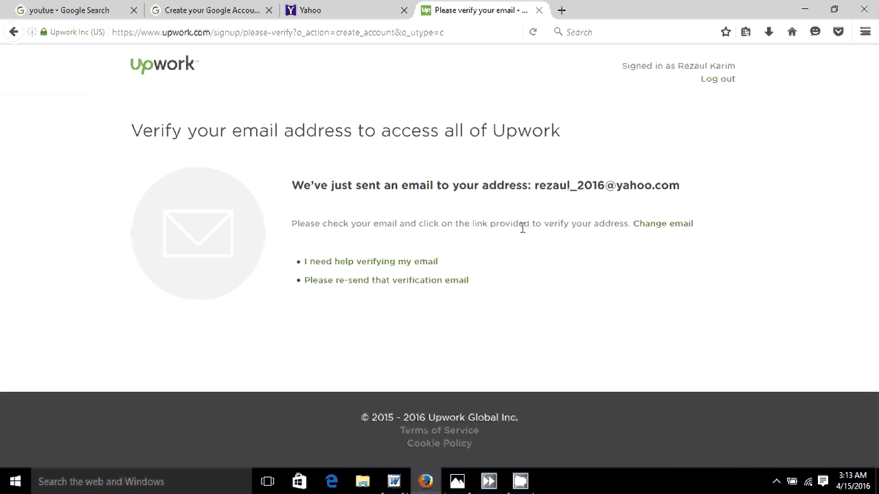
# - Switch to the Yahoo browser tab
pyautogui.click(343, 5)
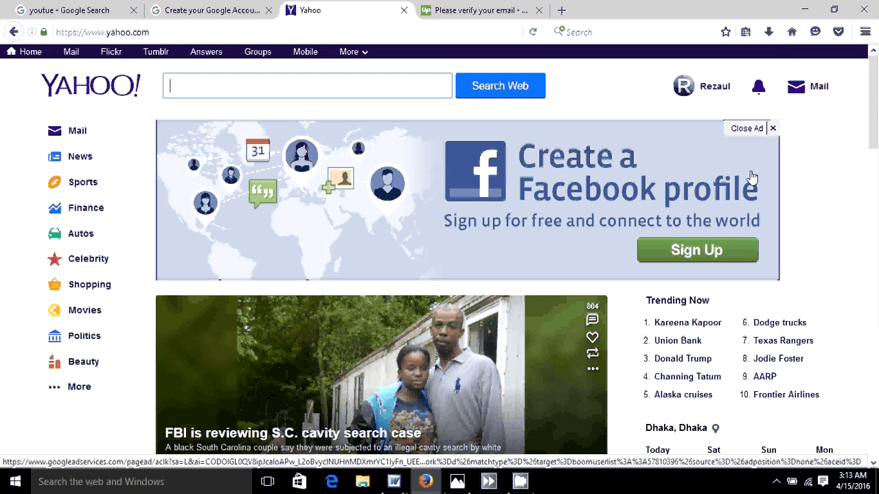
# - Open the Upwork verification e-mail in Yahoo Mail and follow its confirmation link
pyautogui.click(69, 54)
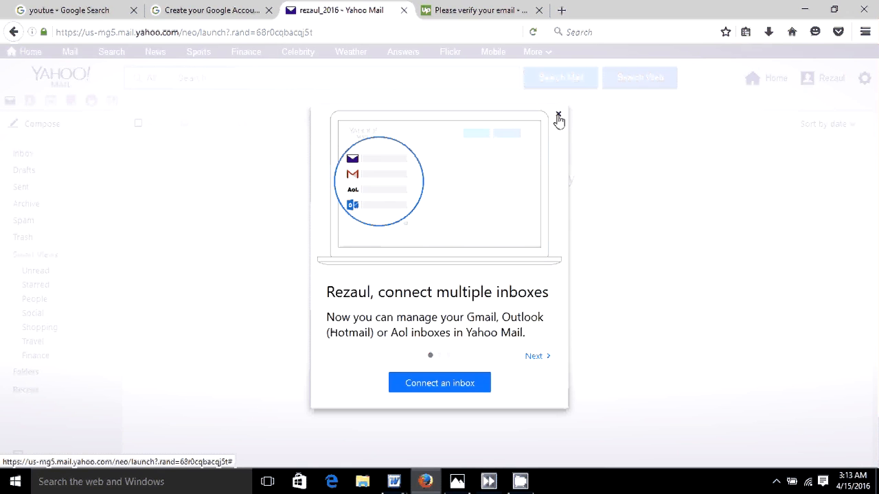
pyautogui.click(559, 116)
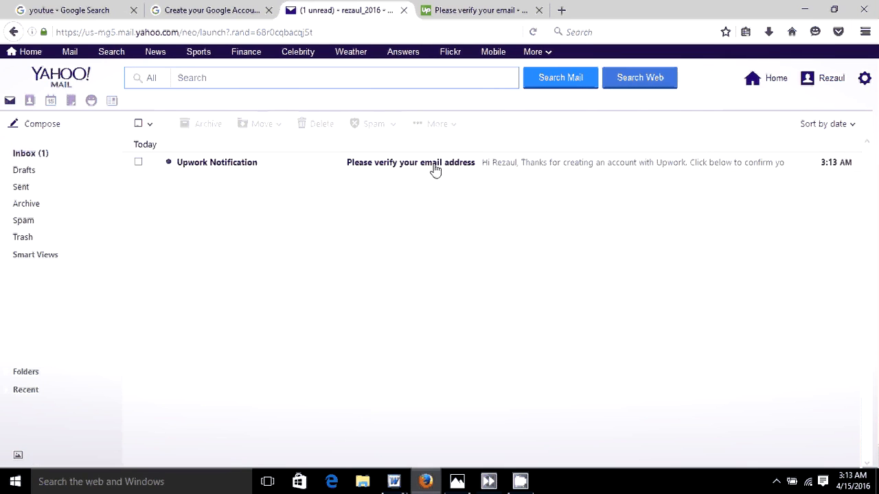
pyautogui.click(418, 169)
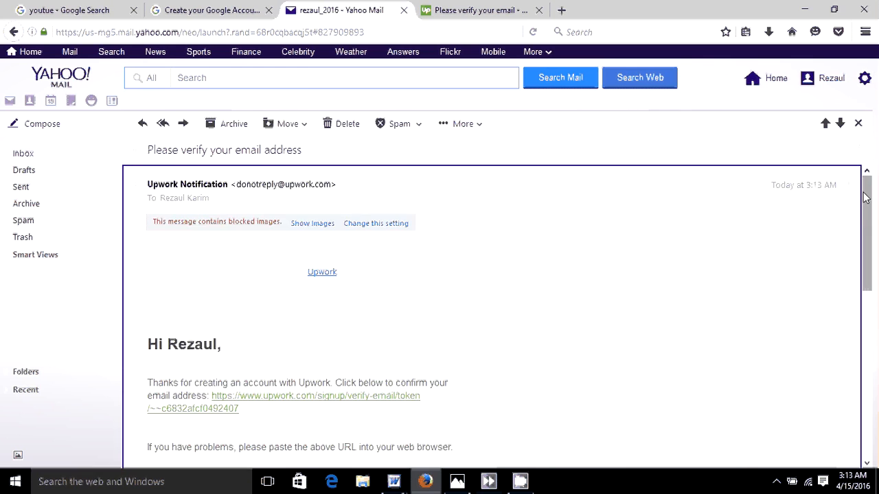
pyautogui.moveTo(866, 198); pyautogui.dragTo(876, 253)
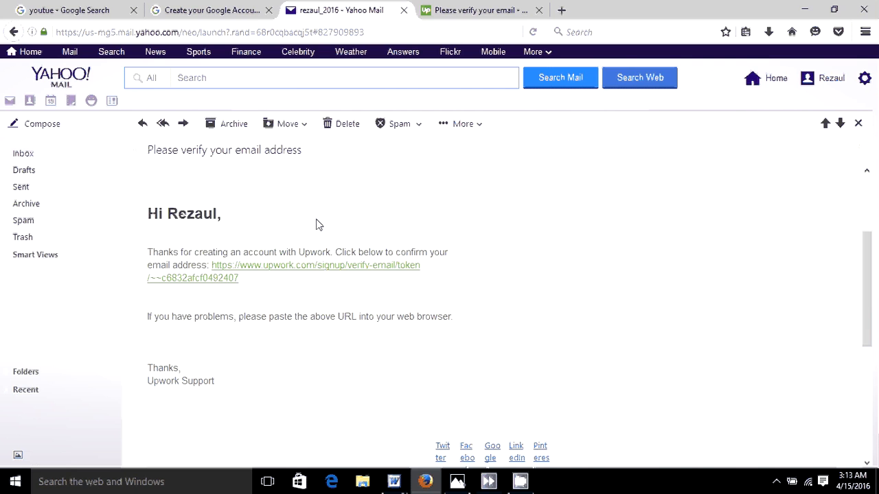
pyautogui.click(252, 270)
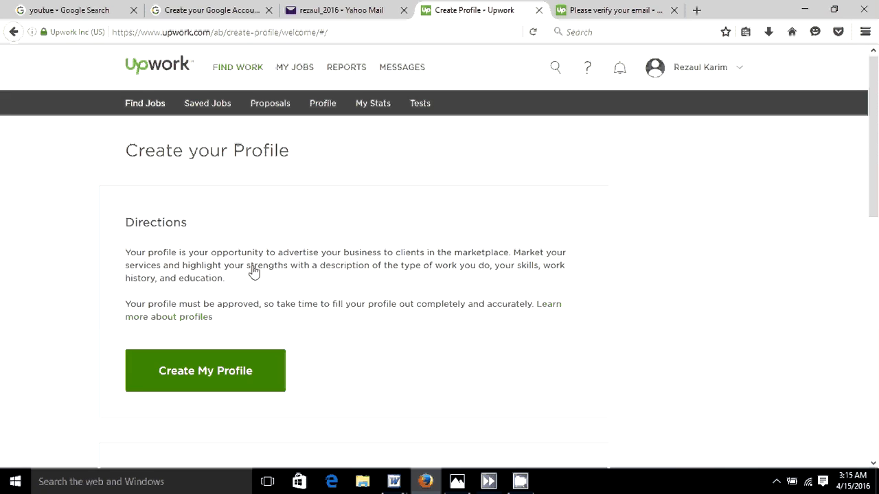
# - Start the freelancer profile with Create My Profile
pyautogui.click(185, 374)
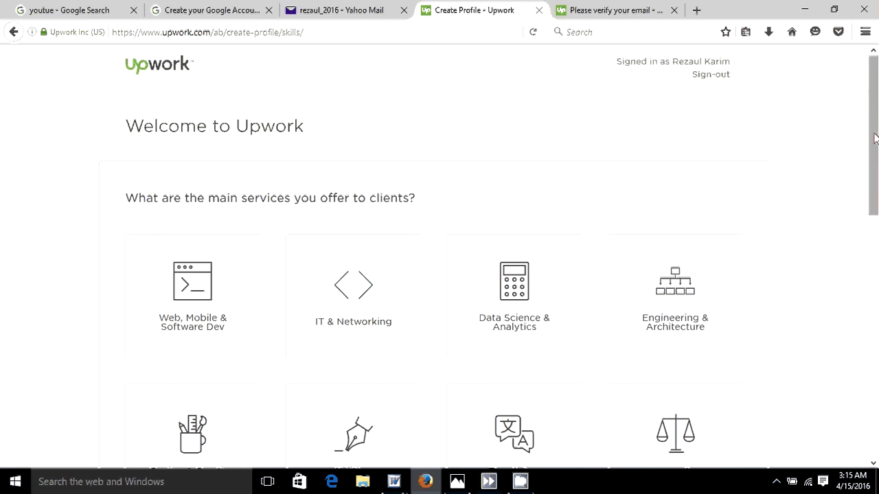
# - Back out of Design & Creative and scroll down to the Admin Support service instead
pyautogui.moveTo(872, 109); pyautogui.dragTo(871, 160)
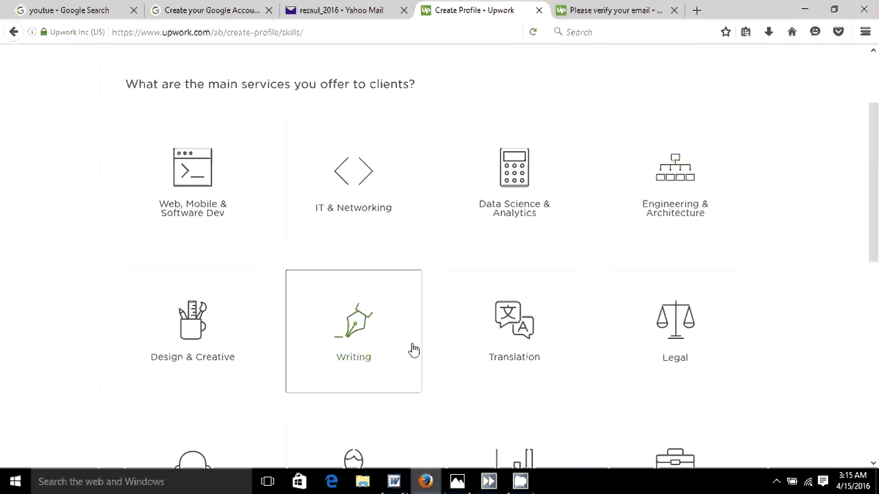
pyautogui.click(234, 376)
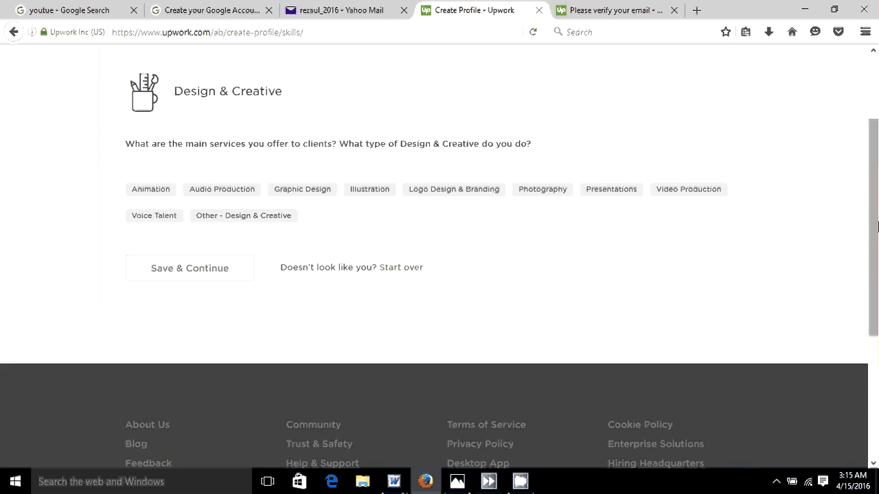
pyautogui.moveTo(878, 227); pyautogui.dragTo(878, 142)
pyautogui.click(877, 142)
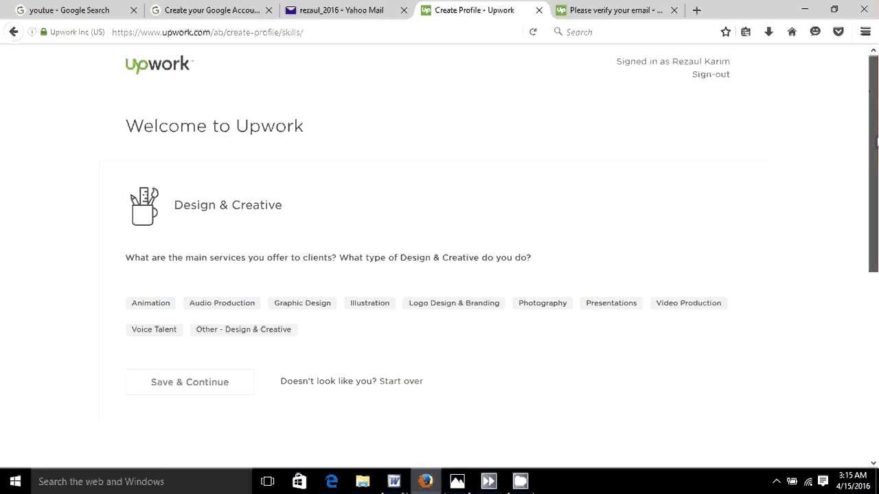
pyautogui.click(11, 35)
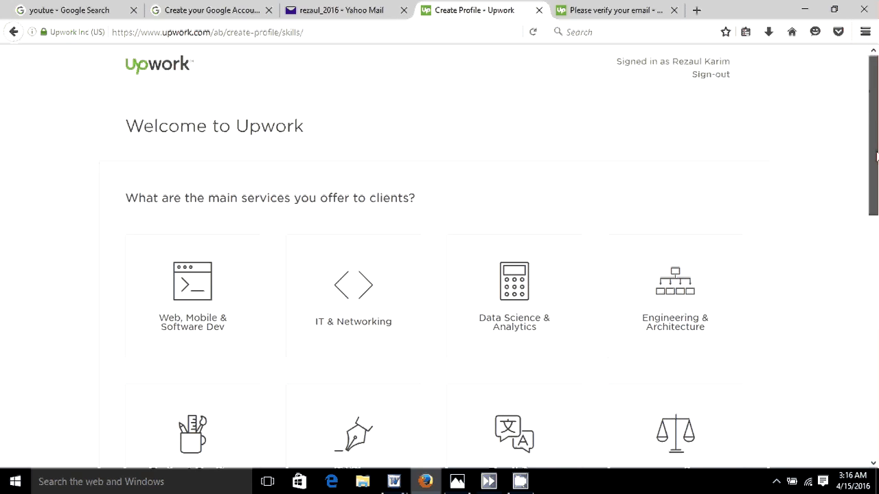
pyautogui.moveTo(876, 157); pyautogui.dragTo(876, 224)
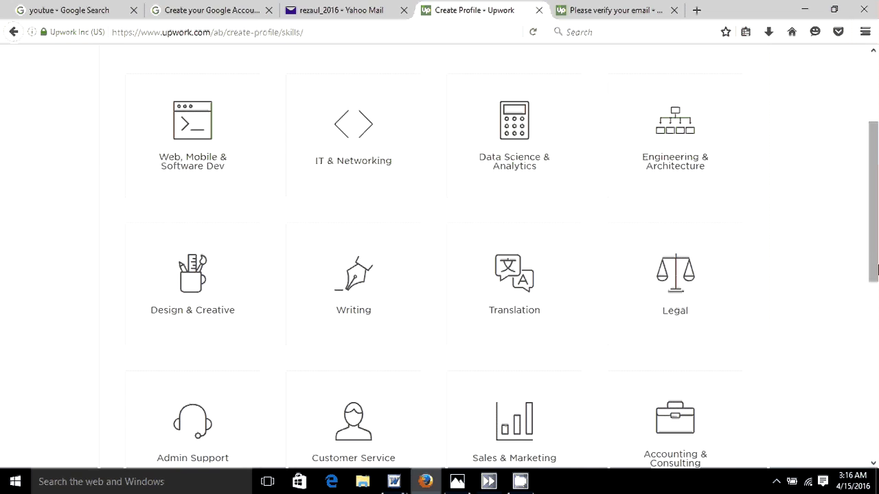
pyautogui.scroll(-2, 876, 270)
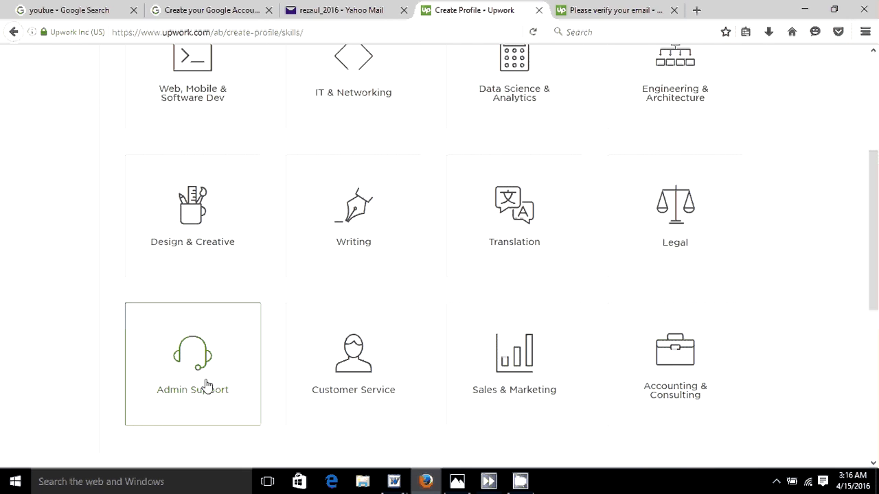
pyautogui.scroll(-5, 207, 387)
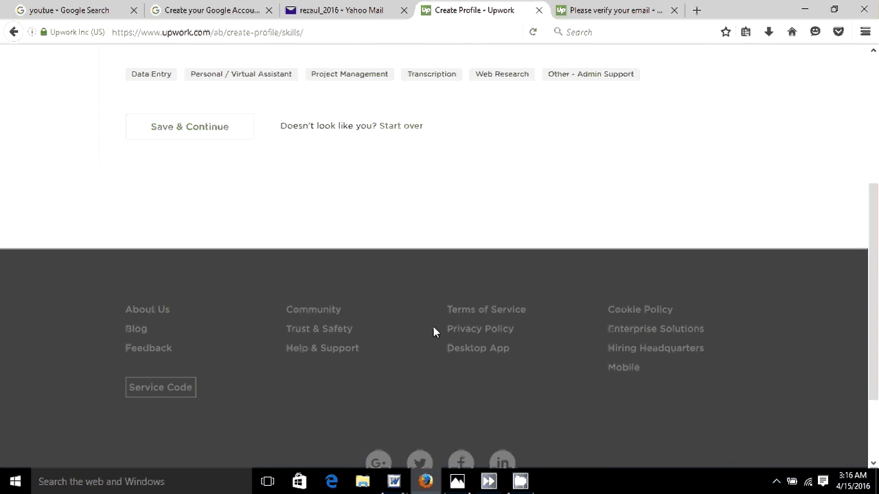
# - Pick the skills Data Entry, Personal / Virtual Assistant, Web Research and Other - Admin Support, then continue
pyautogui.moveTo(877, 281); pyautogui.dragTo(877, 141)
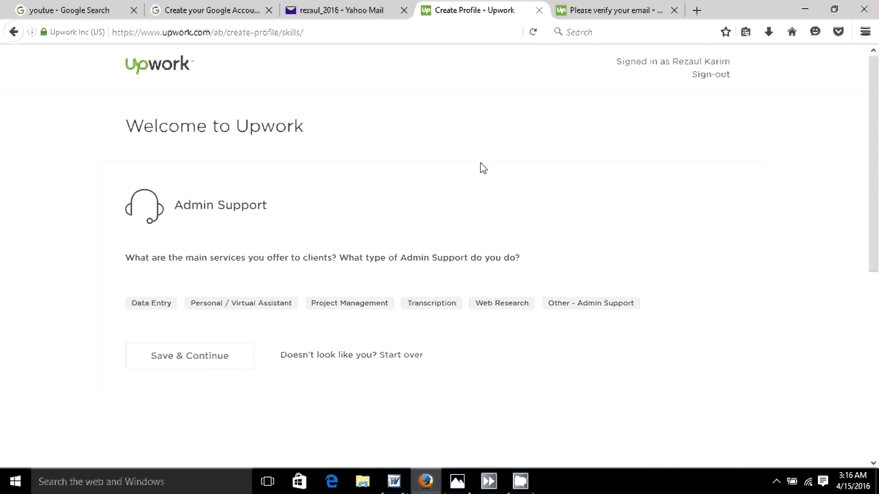
pyautogui.click(146, 308)
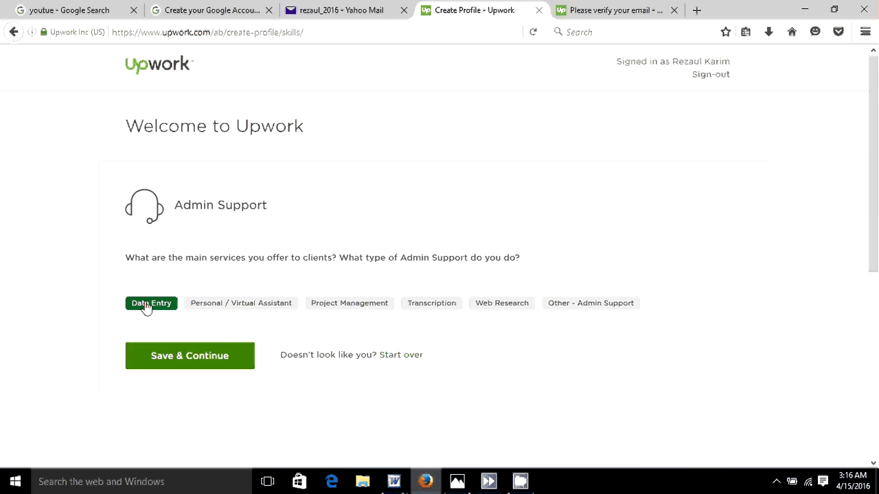
pyautogui.click(237, 309)
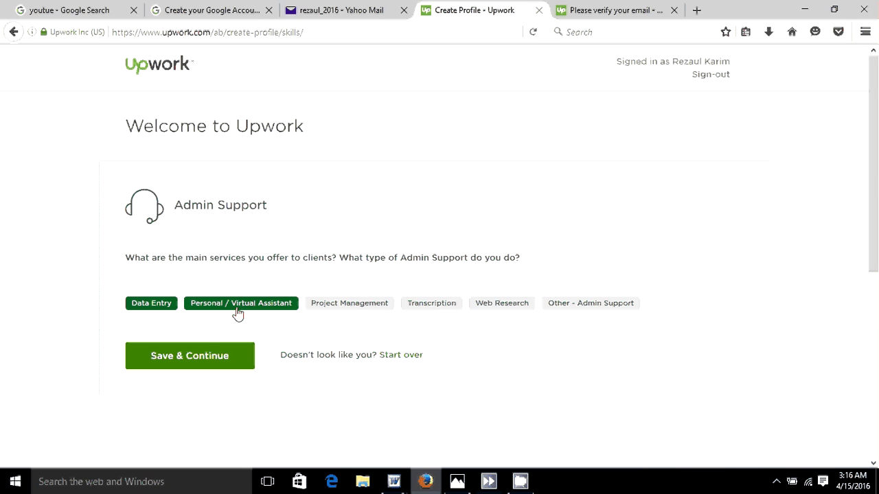
pyautogui.click(504, 307)
pyautogui.click(594, 307)
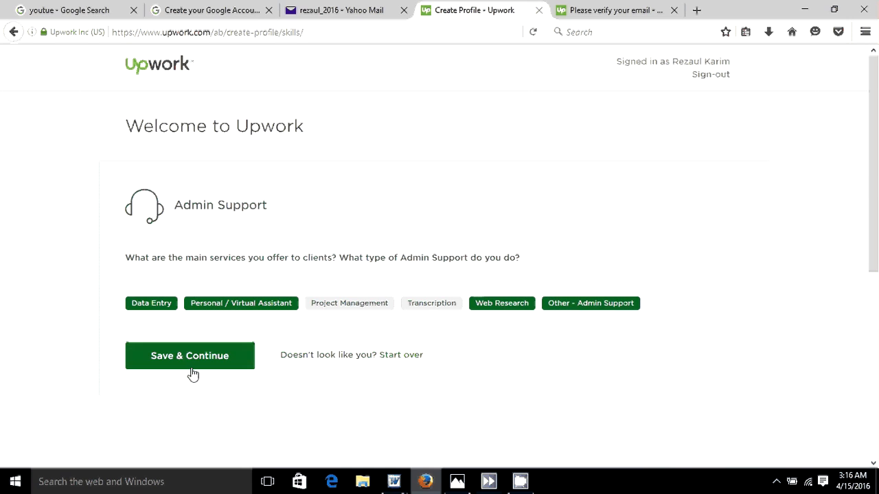
pyautogui.click(225, 365)
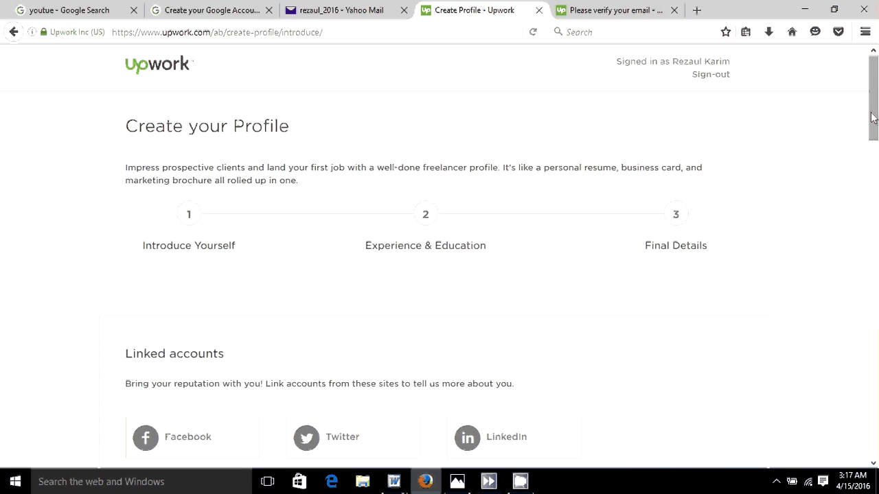
# - Scroll the page down past Linked accounts to the empty Introduce yourself section
pyautogui.moveTo(875, 102); pyautogui.dragTo(874, 121)
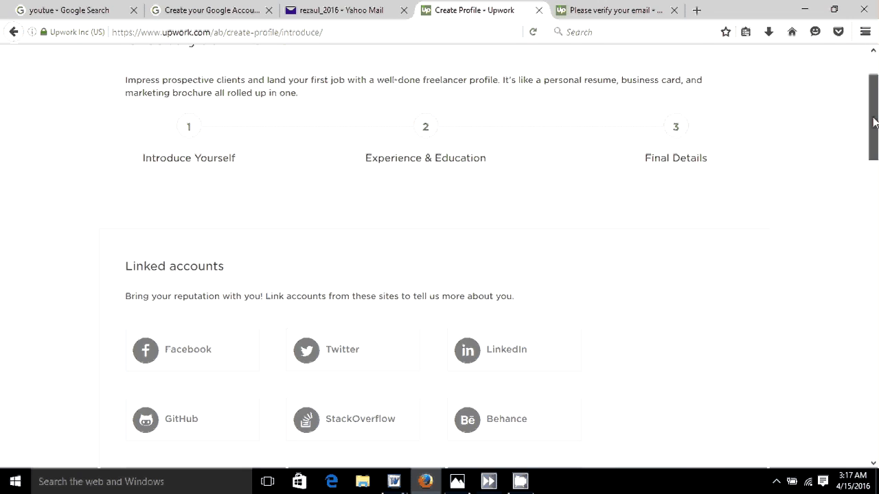
pyautogui.moveTo(874, 121); pyautogui.dragTo(874, 122)
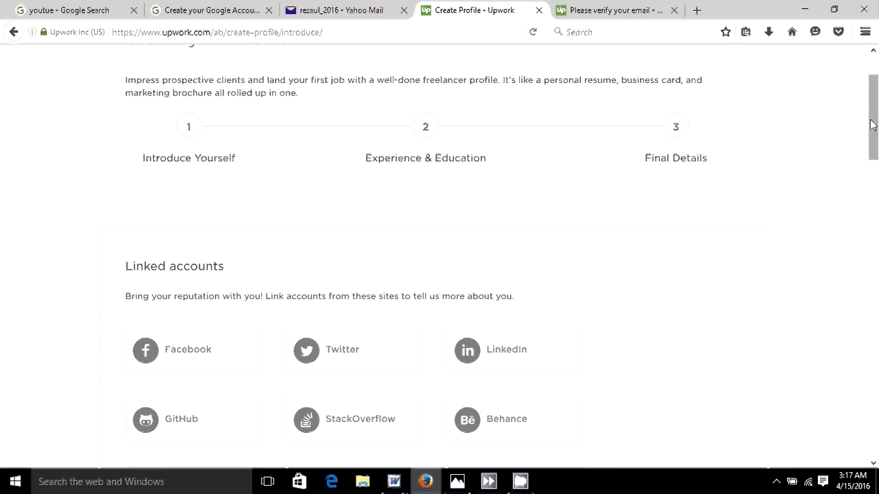
pyautogui.moveTo(872, 124)
pyautogui.mouseDown()
pyautogui.moveTo(875, 241)
pyautogui.moveTo(876, 140)
pyautogui.mouseUp()
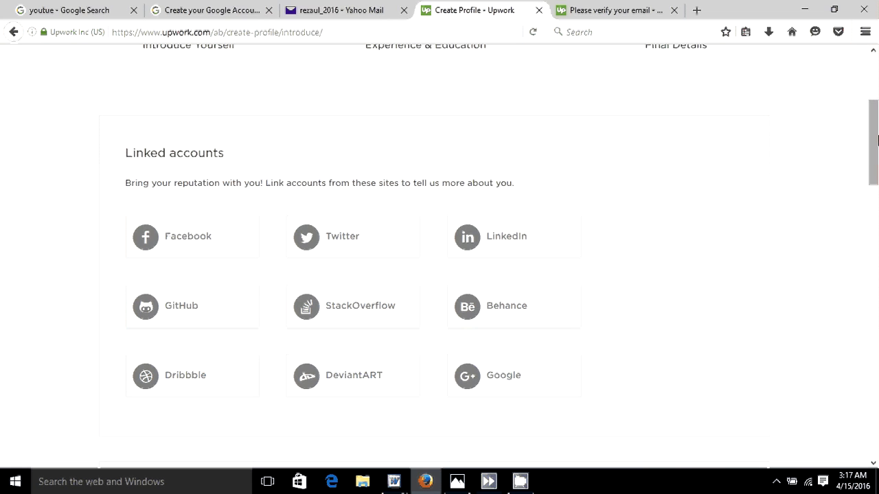
pyautogui.moveTo(877, 140); pyautogui.dragTo(876, 225)
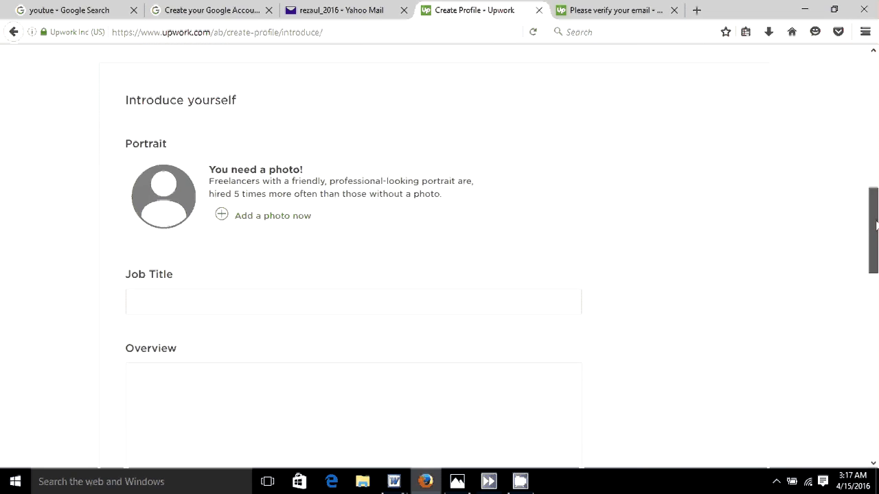
# - Enter 'Data entry experts' as the job title and move into the Overview box
pyautogui.click(181, 302)
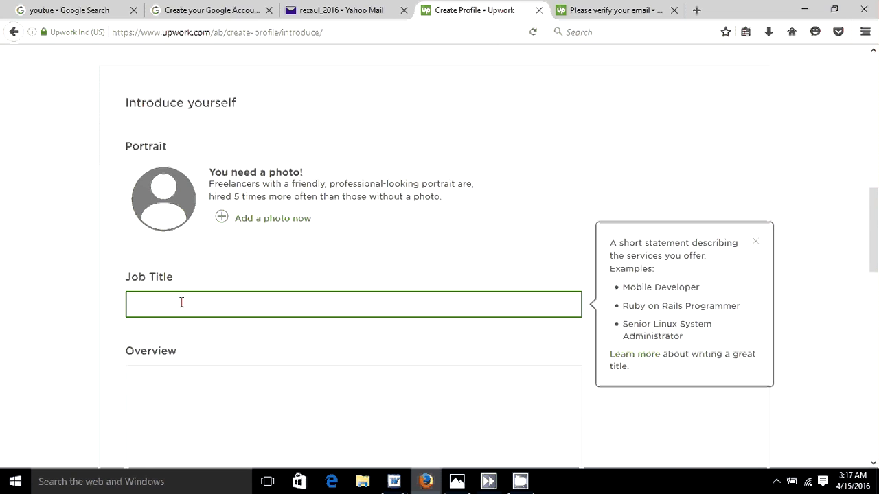
pyautogui.write('Dat')
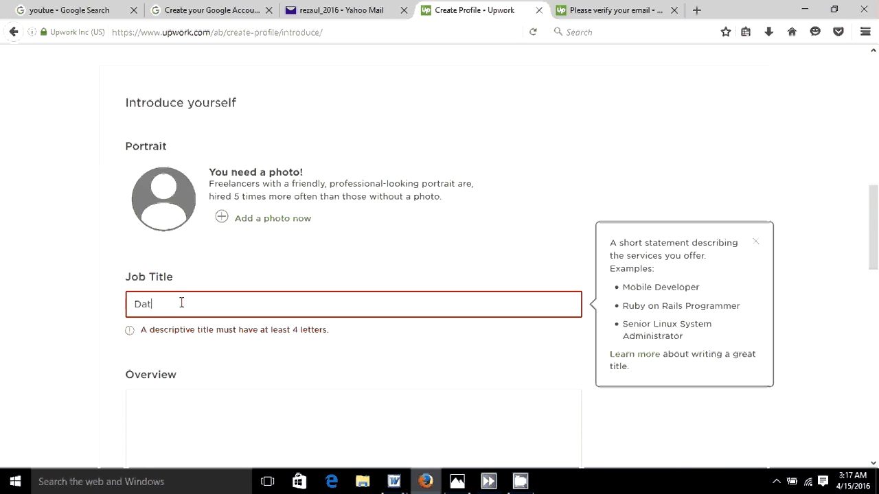
pyautogui.write('a entry')
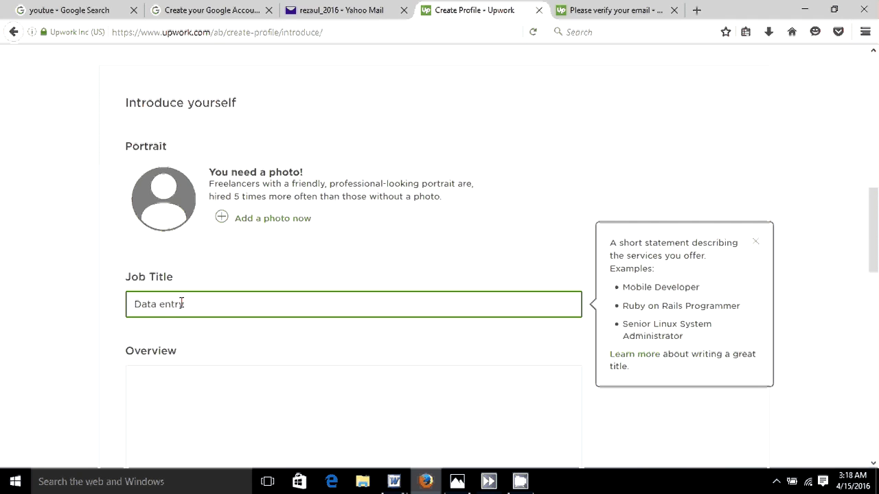
pyautogui.write(' experts')
pyautogui.click(186, 374)
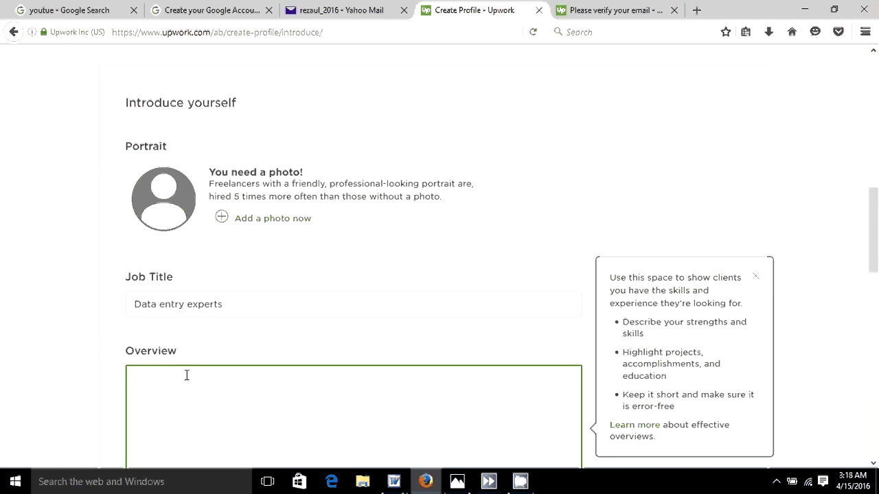
pyautogui.moveTo(875, 217); pyautogui.dragTo(875, 249)
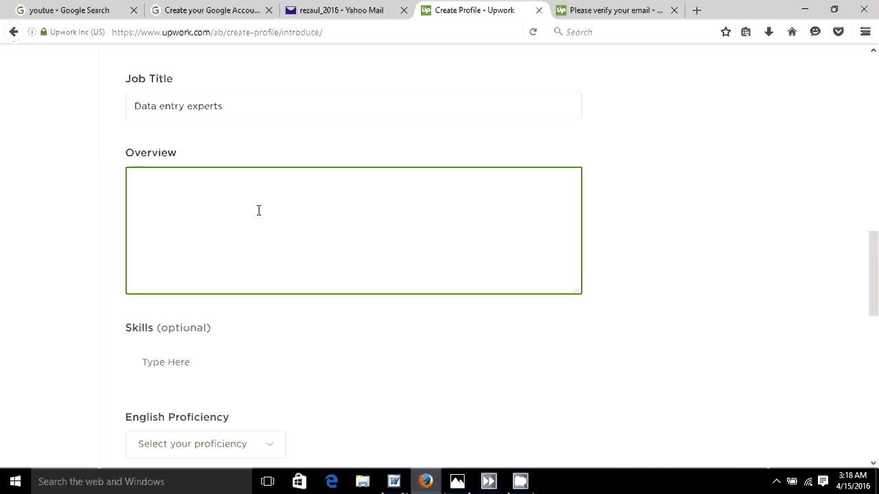
pyautogui.moveTo(400, 488)
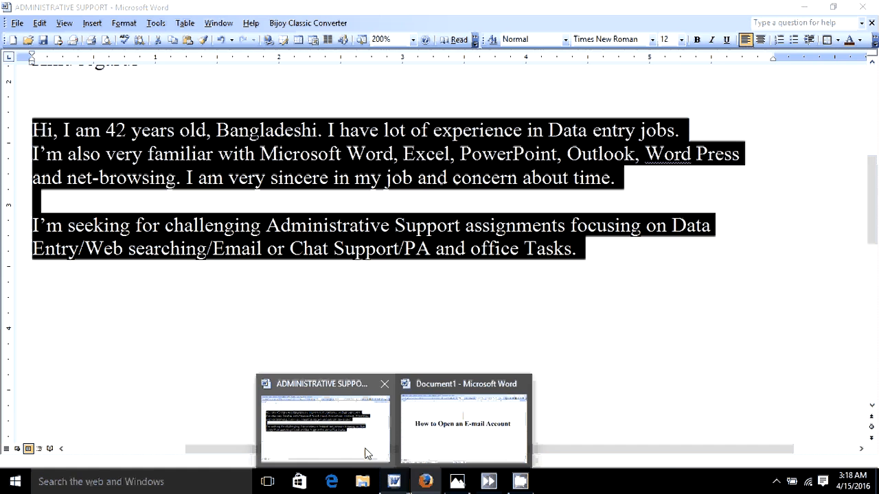
# - Copy the selected introduction paragraphs from the ADMINISTRATIVE SUPPORT Word document, then return to Upwork
pyautogui.click(365, 449)
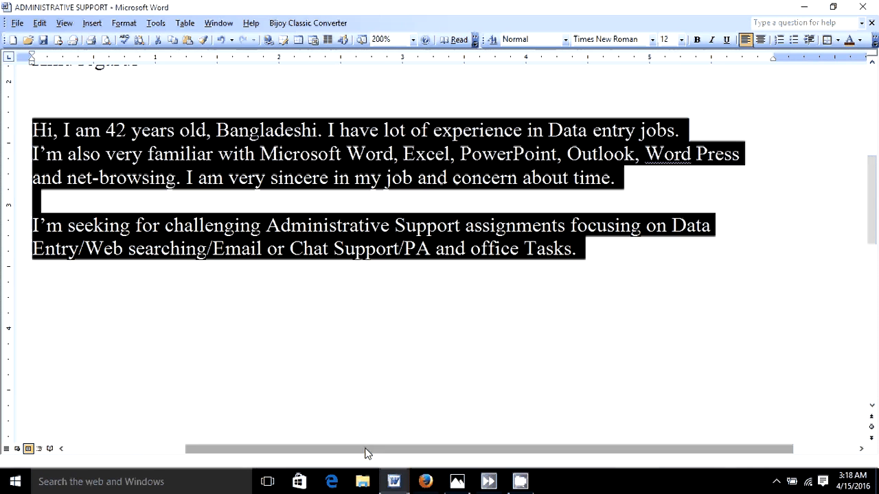
pyautogui.rightClick(103, 151)
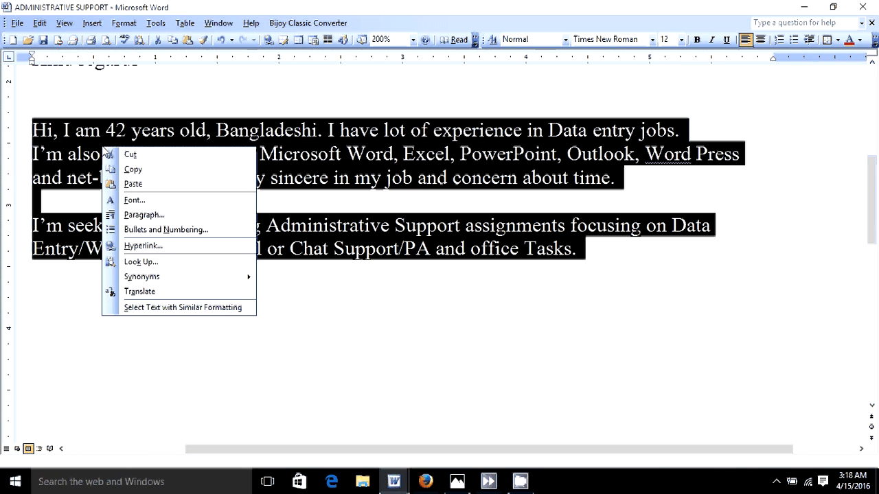
pyautogui.click(133, 170)
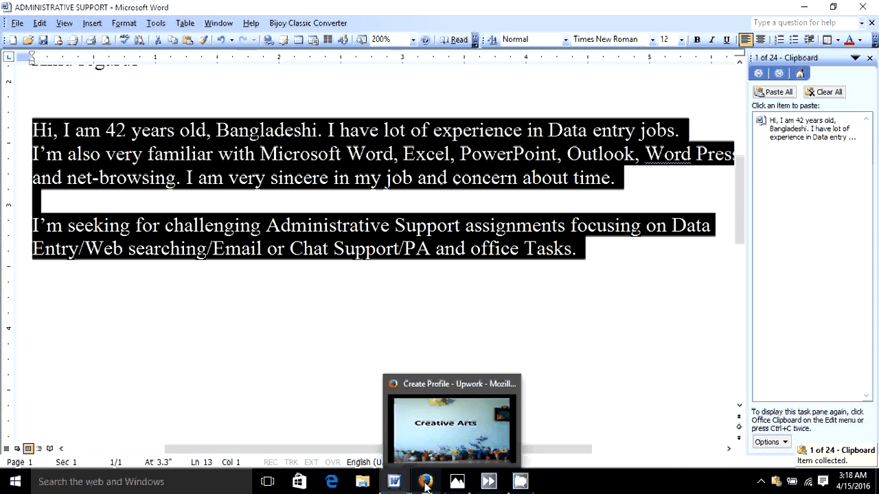
pyautogui.click(425, 485)
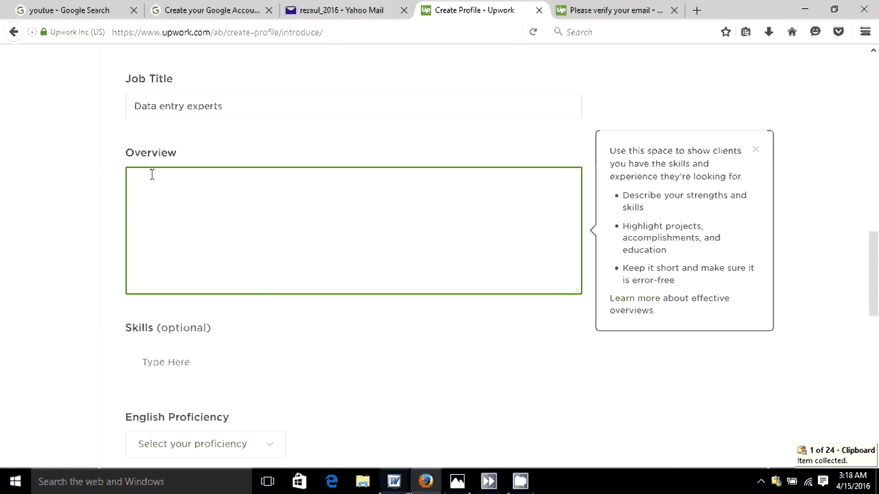
# - Paste the copied introduction into Overview and put the greeting 'Hi,' on its own line
pyautogui.rightClick(152, 174)
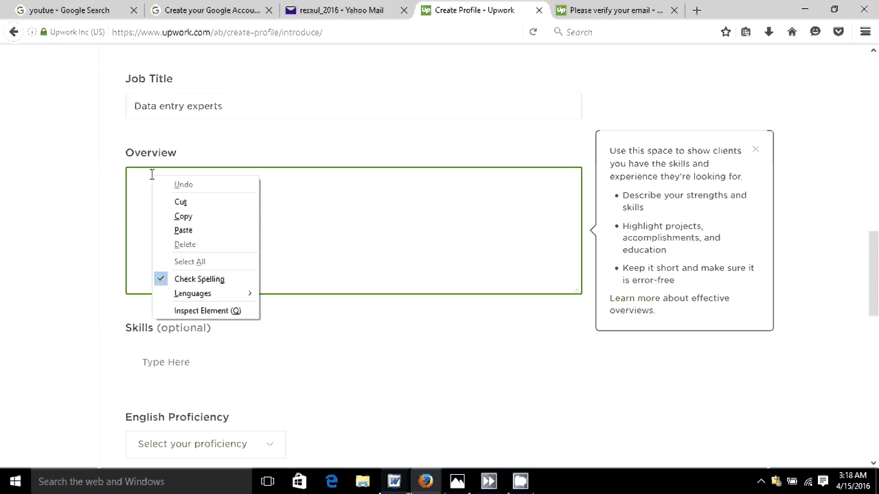
pyautogui.click(193, 233)
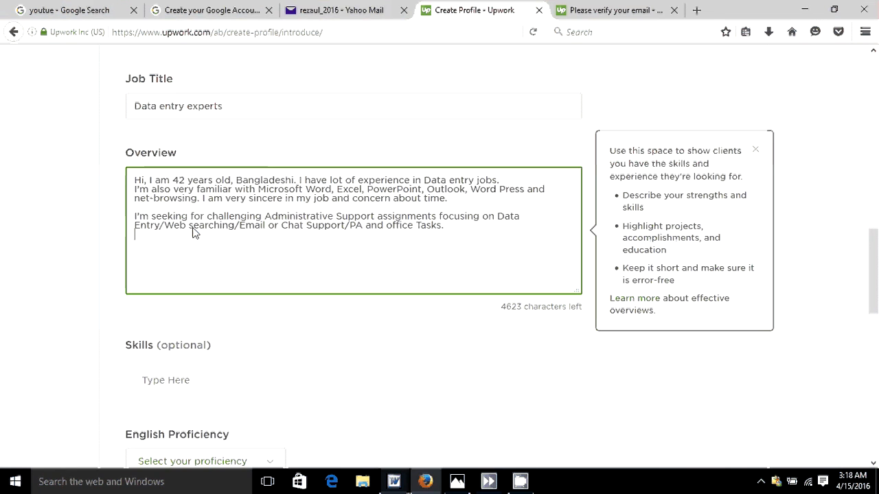
pyautogui.click(148, 180)
pyautogui.press('Return')
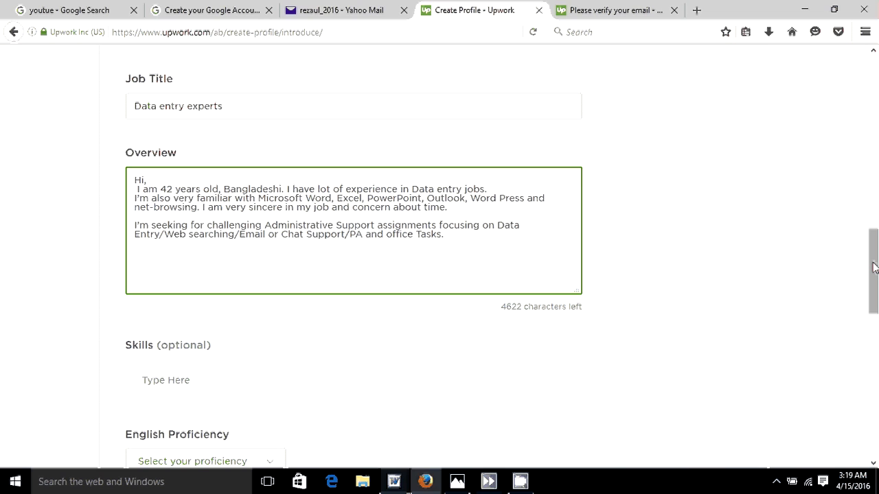
pyautogui.moveTo(874, 268); pyautogui.dragTo(875, 324)
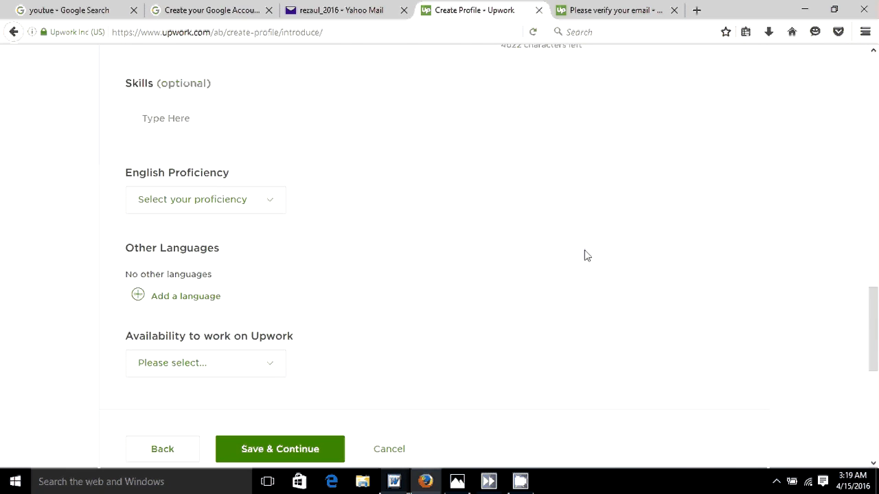
# - Add skill tags data-analysis, data-entry, data-scraping and ms-office-365 from the suggestions
pyautogui.click(163, 88)
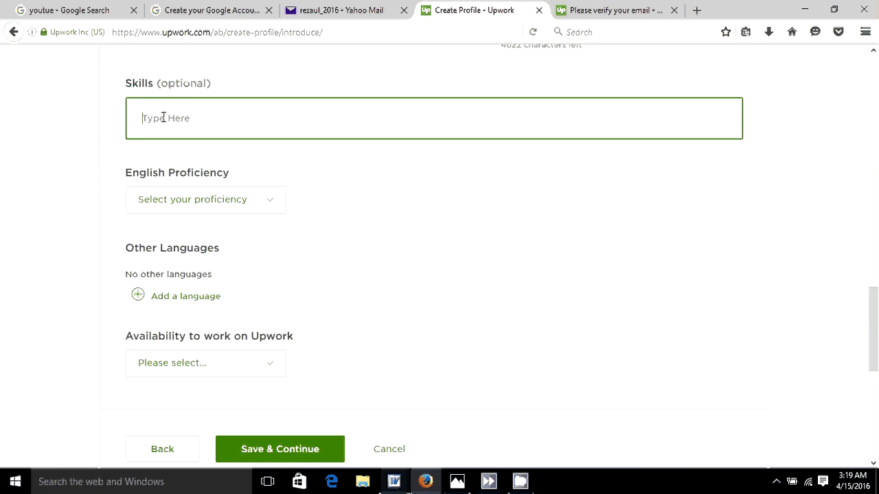
pyautogui.write('data analys')
pyautogui.press('BackSpace')
pyautogui.press('BackSpace')
pyautogui.press('BackSpace')
pyautogui.press('BackSpace')
pyautogui.press('BackSpace')
pyautogui.press('BackSpace')
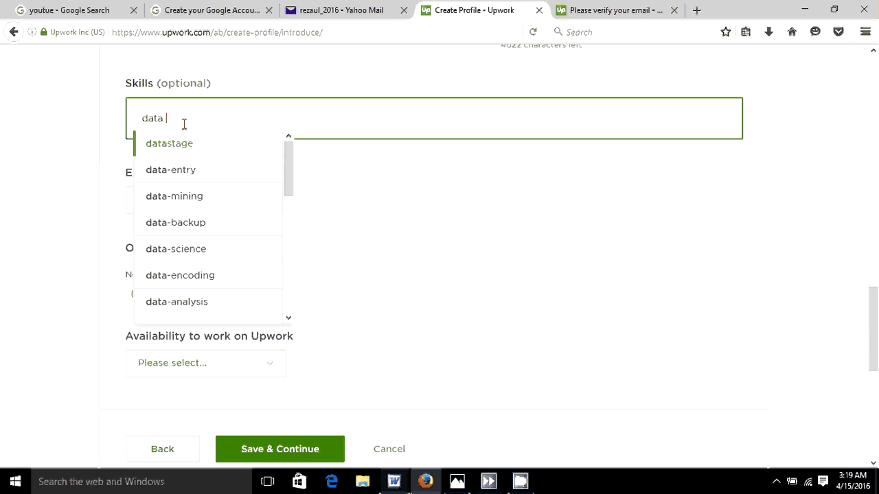
pyautogui.click(188, 302)
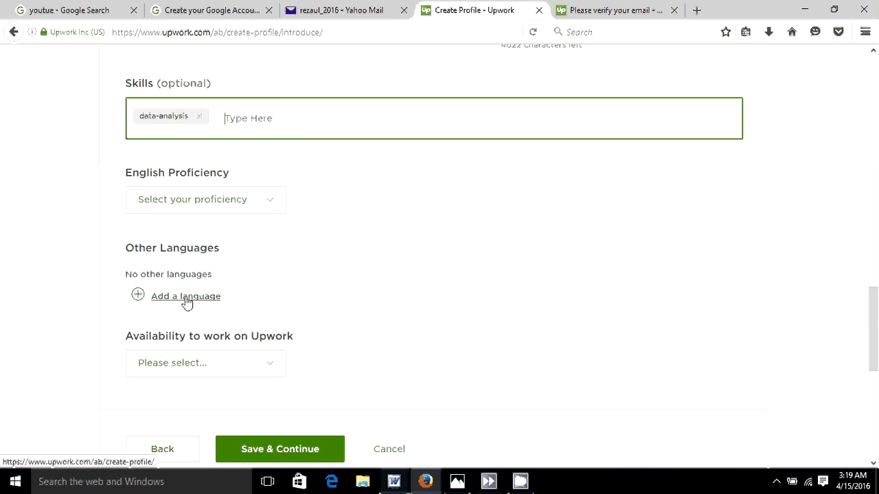
pyautogui.click(240, 120)
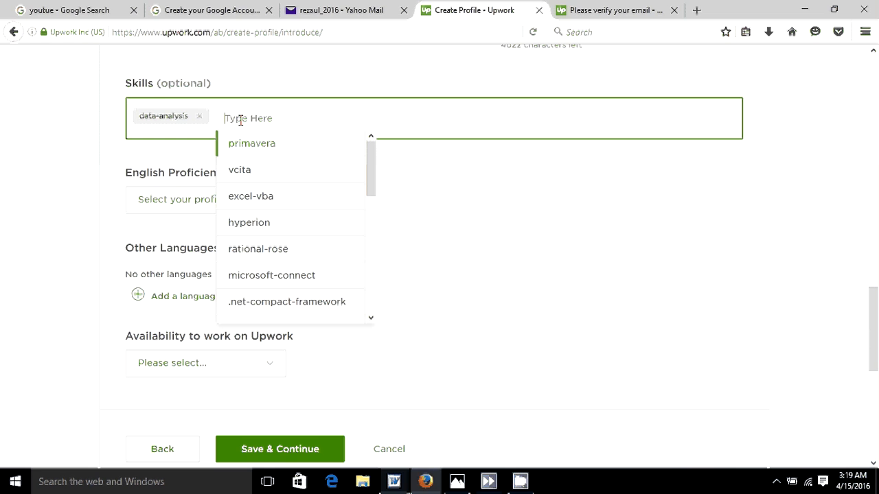
pyautogui.write('da')
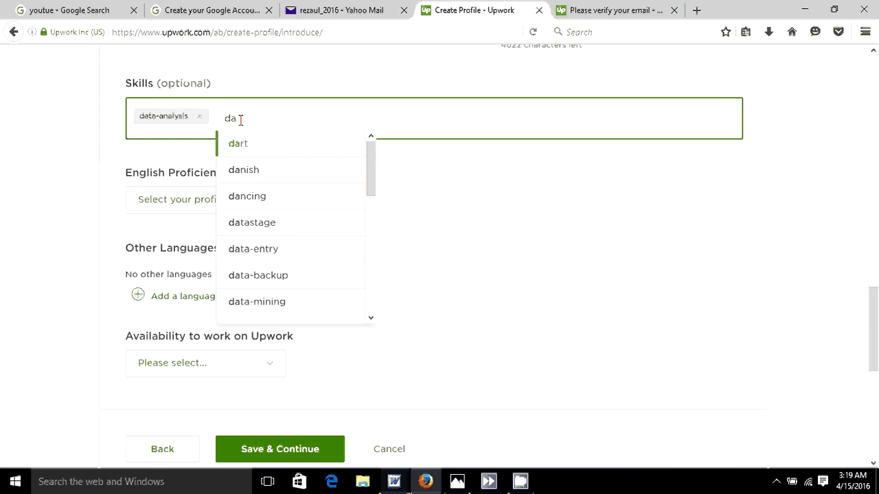
pyautogui.click(255, 253)
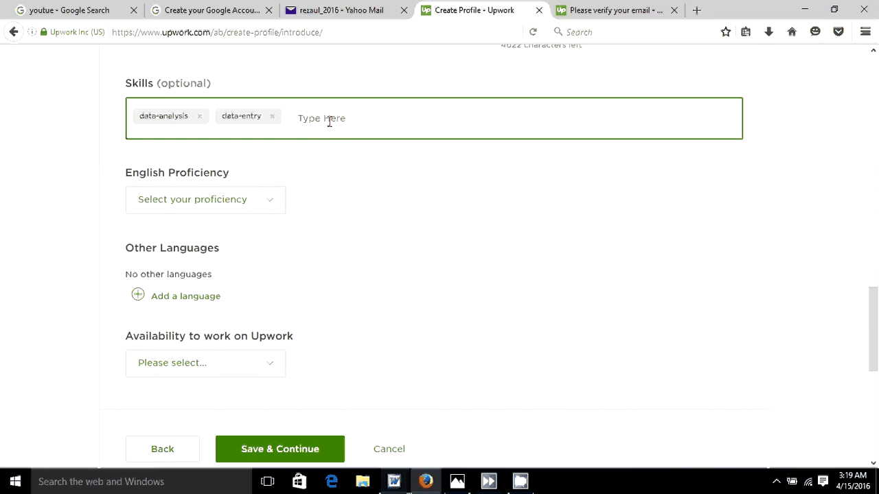
pyautogui.write('data')
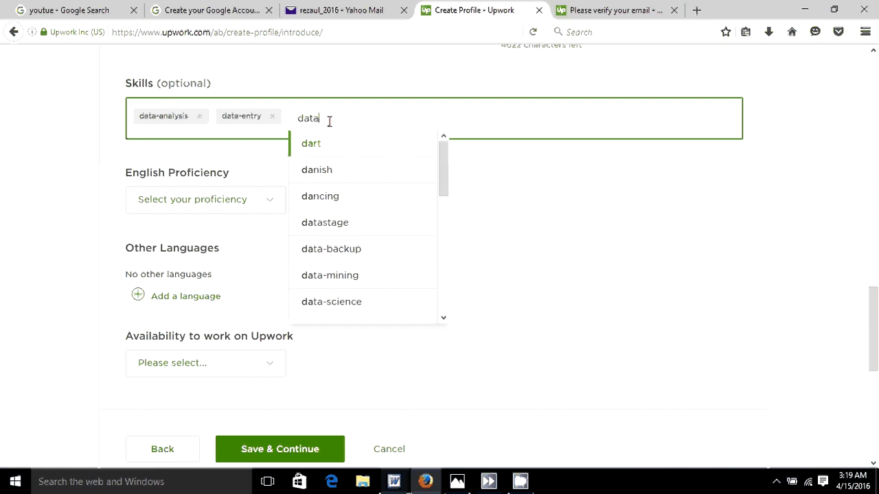
pyautogui.click(339, 278)
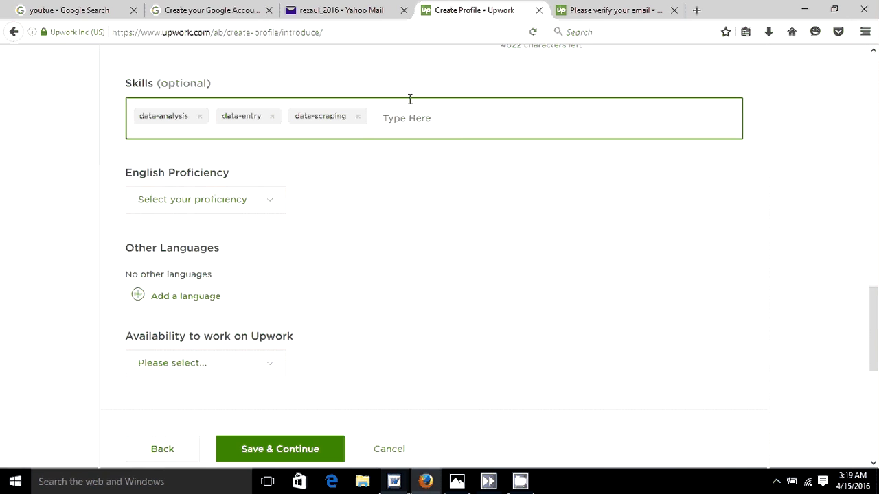
pyautogui.write('ms')
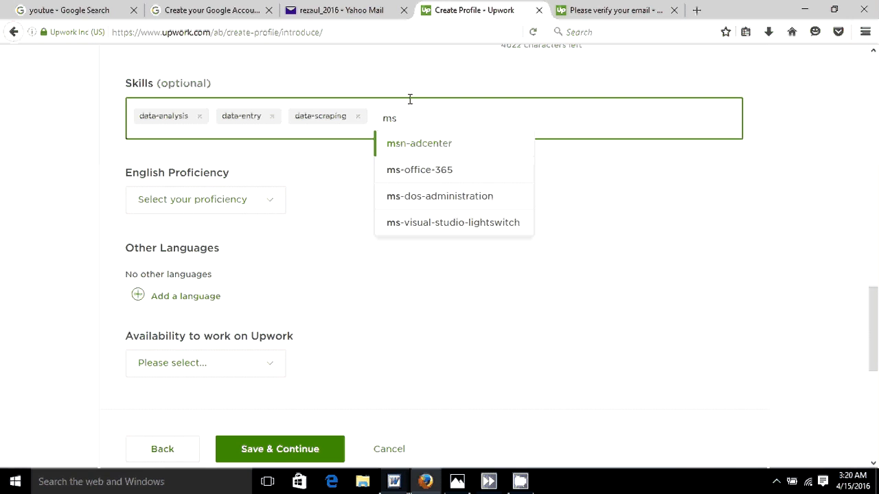
pyautogui.click(433, 177)
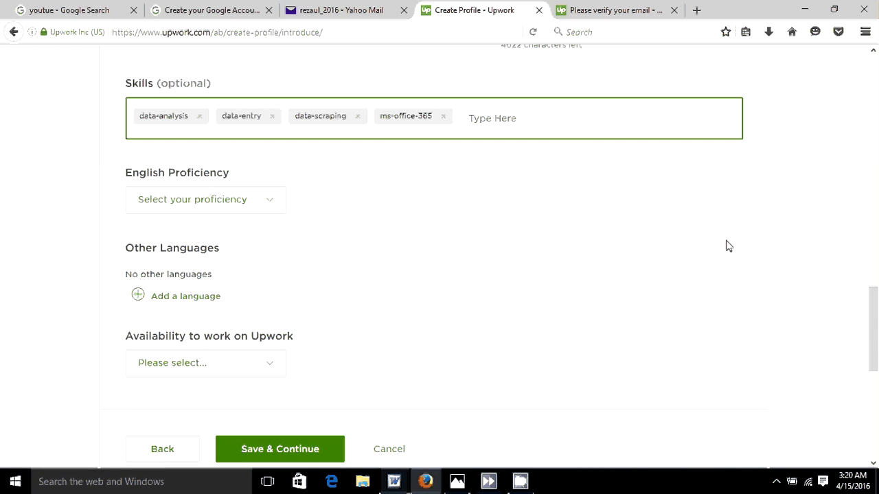
# - Choose Conversational as the English proficiency level
pyautogui.click(277, 199)
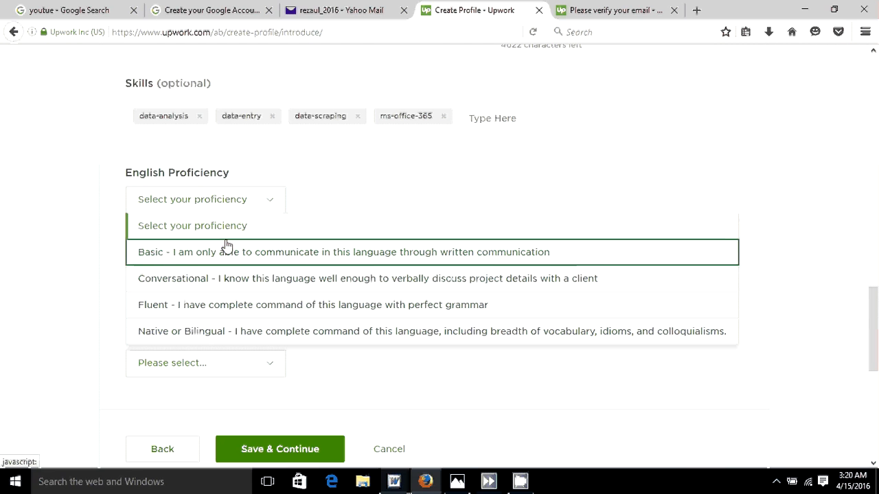
pyautogui.click(191, 287)
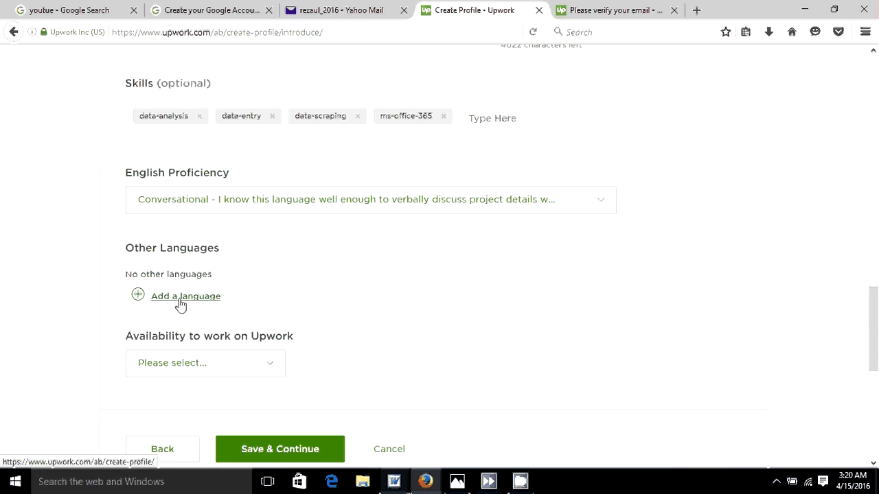
# - Add English at Conversational level as another profile language
pyautogui.click(180, 302)
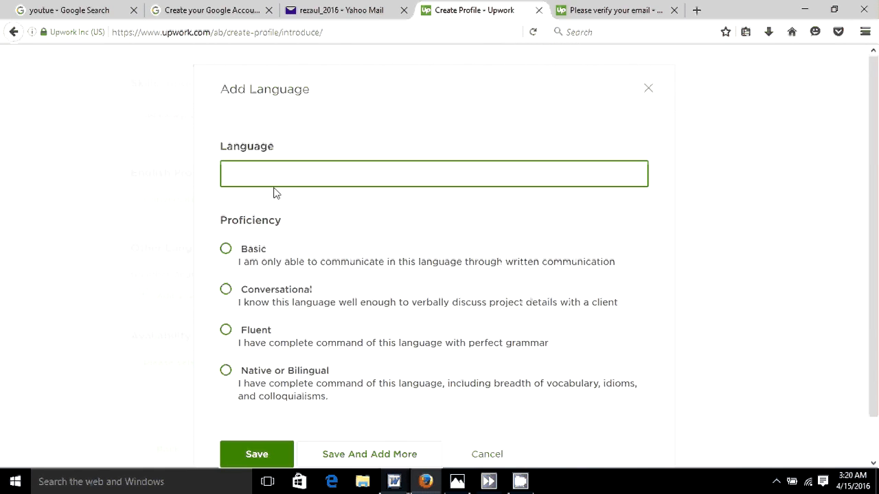
pyautogui.click(258, 171)
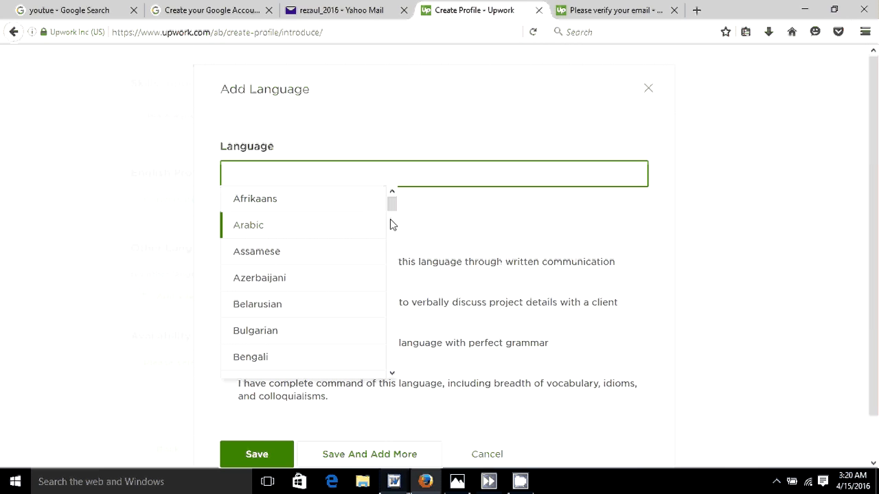
pyautogui.write('e')
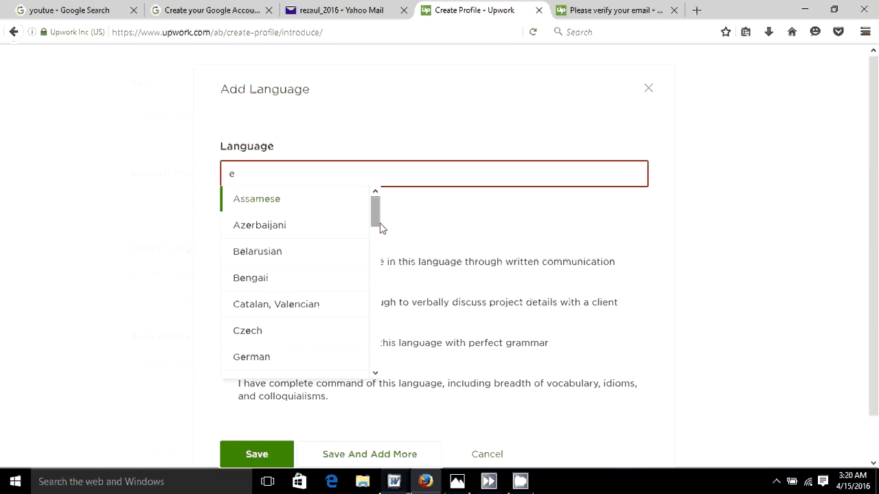
pyautogui.write('n')
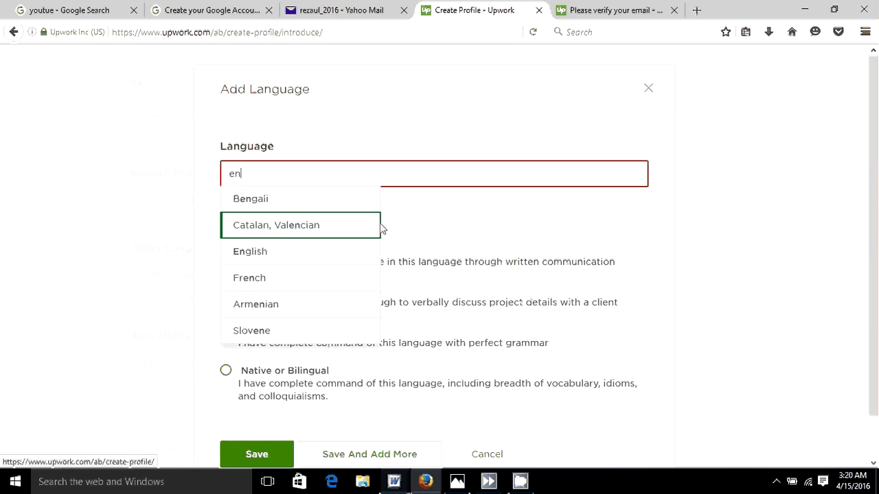
pyautogui.click(246, 252)
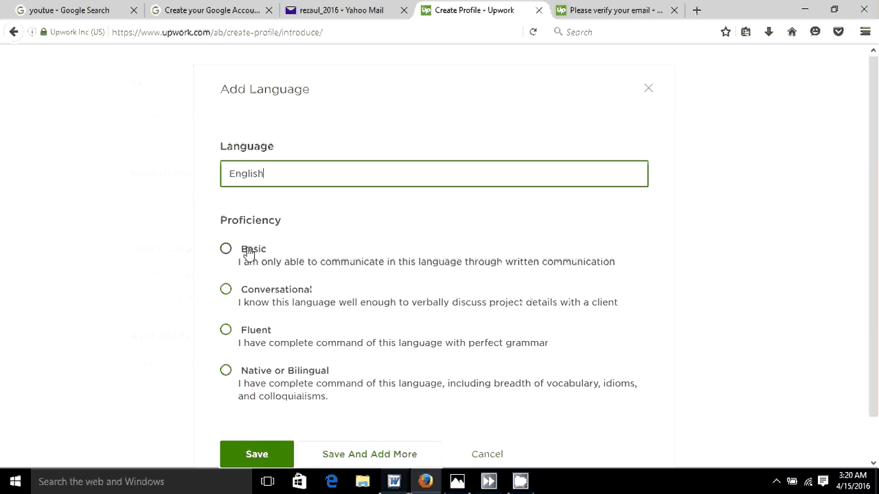
pyautogui.click(226, 289)
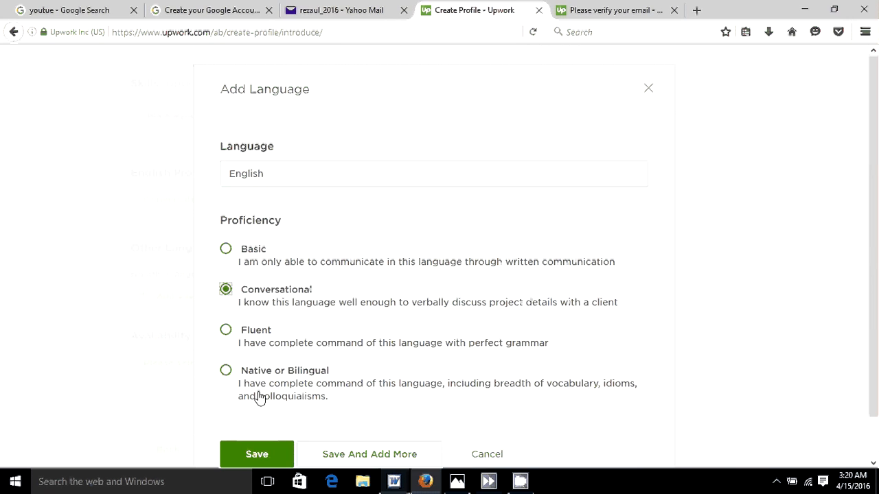
pyautogui.click(347, 461)
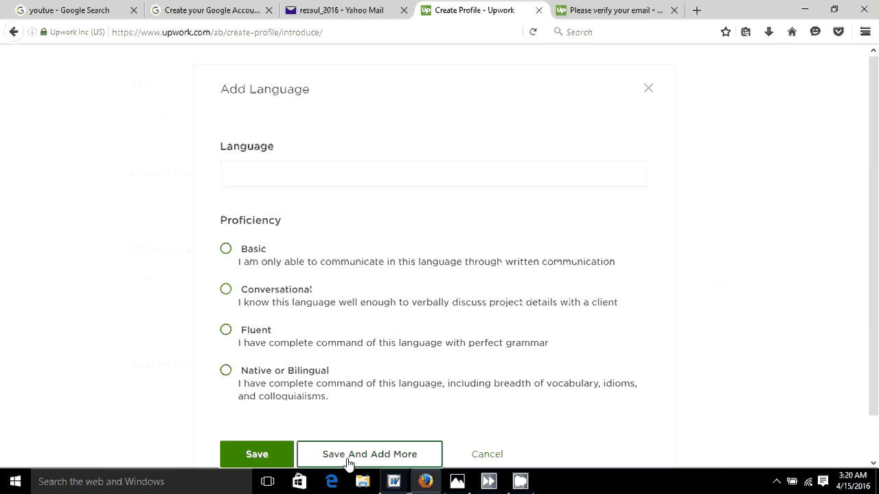
# - Add Bengali at Native or Bilingual level and close the language form
pyautogui.click(273, 165)
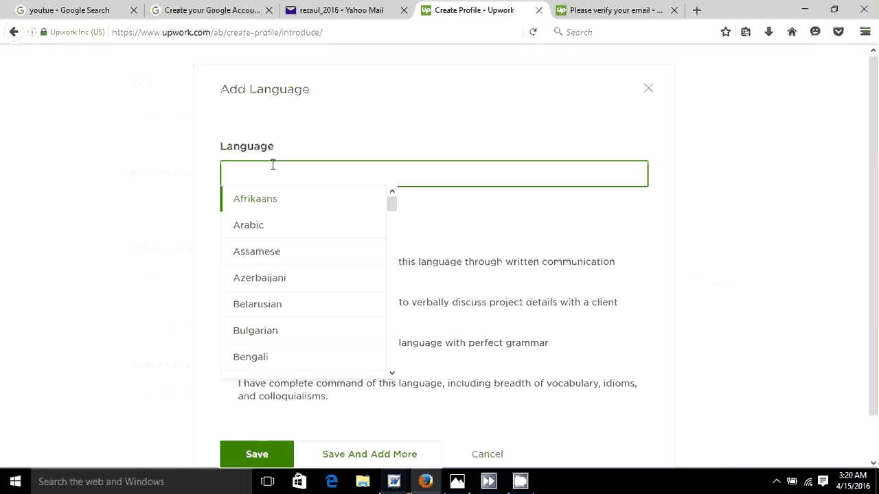
pyautogui.write('b')
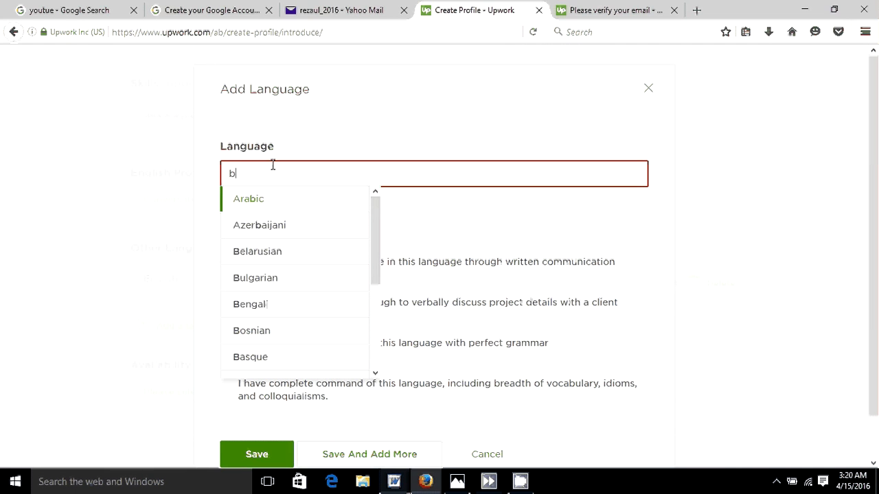
pyautogui.click(251, 304)
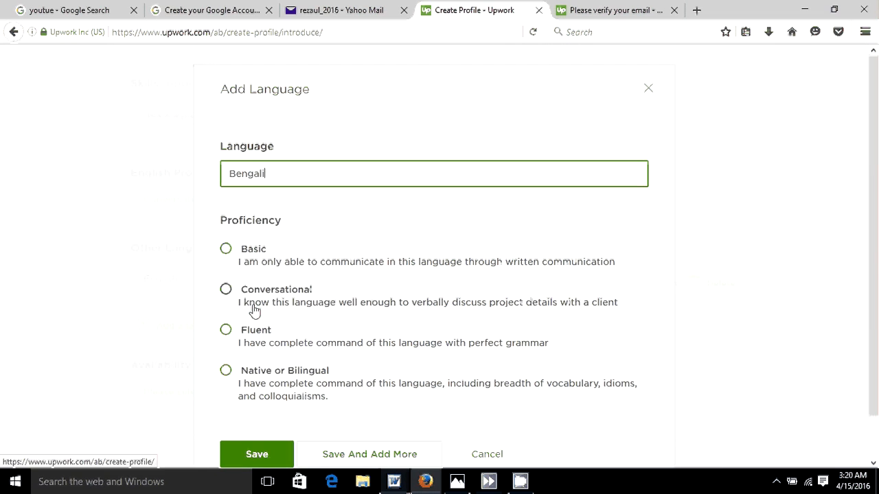
pyautogui.click(226, 371)
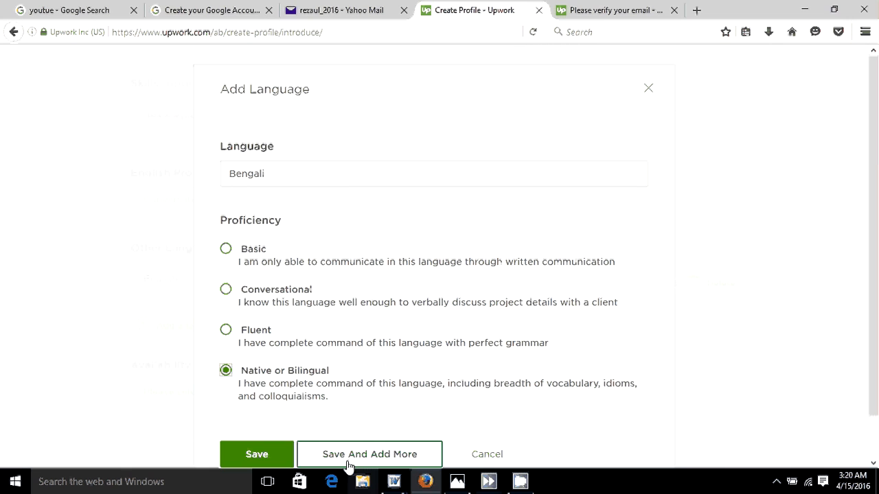
pyautogui.click(369, 455)
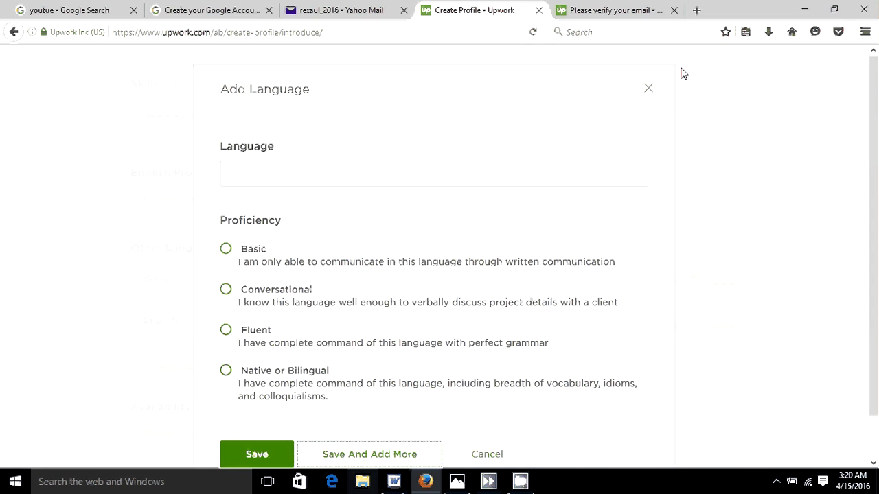
pyautogui.click(648, 89)
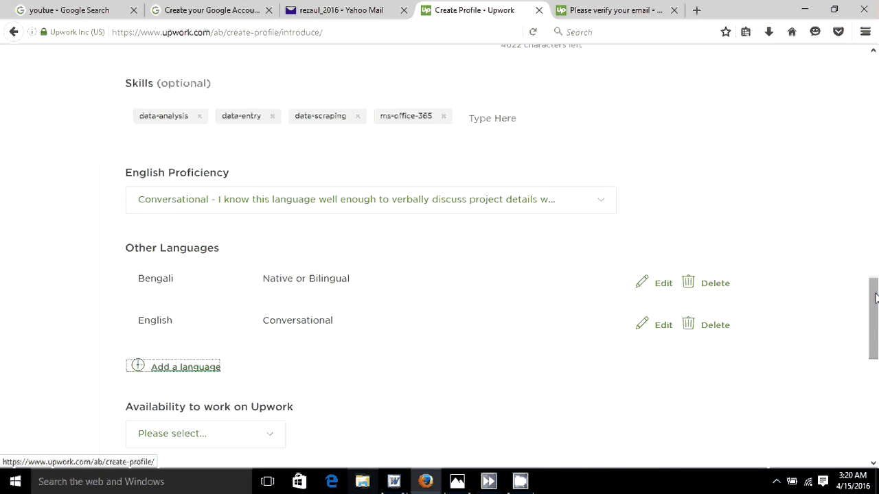
# - Choose Less than 30 hrs/week availability and submit the intro page with Save & Continue
pyautogui.moveTo(869, 296); pyautogui.dragTo(876, 344)
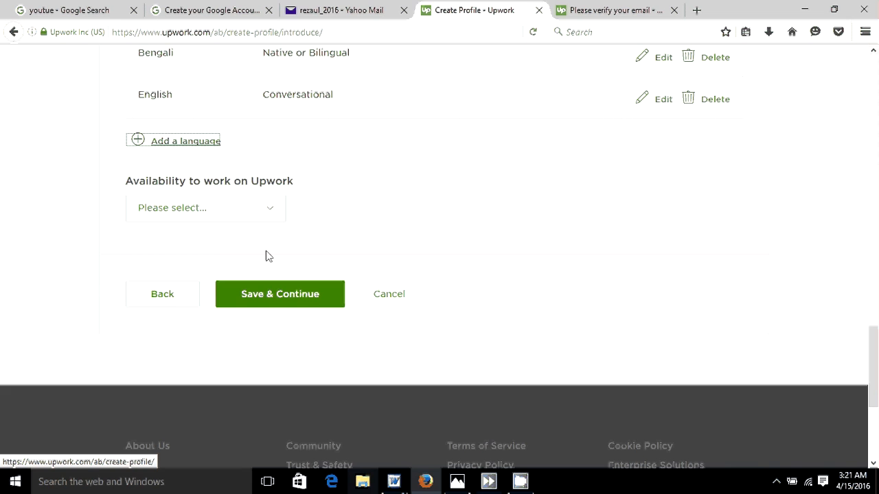
pyautogui.click(274, 213)
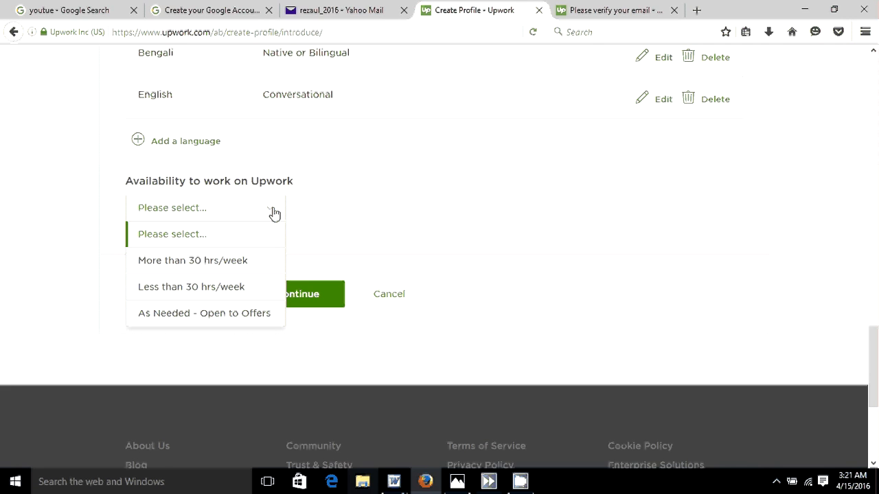
pyautogui.click(217, 291)
pyautogui.click(267, 304)
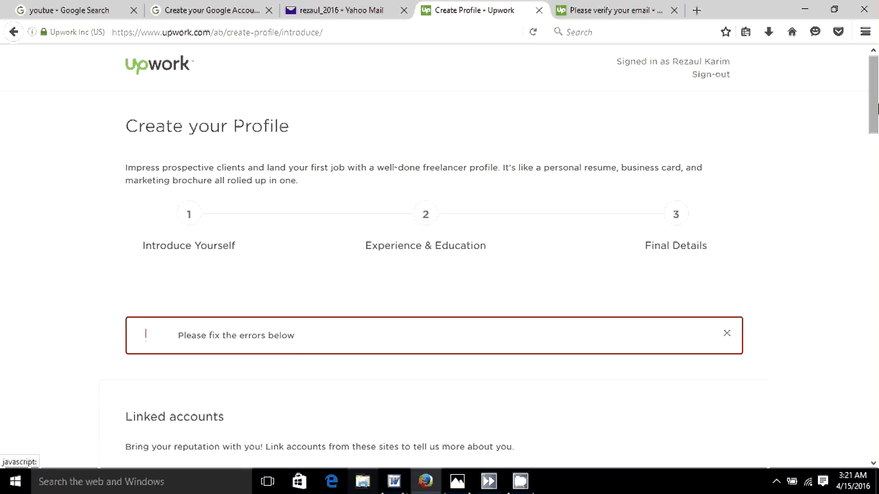
pyautogui.moveTo(877, 108)
pyautogui.mouseDown()
pyautogui.moveTo(877, 168)
pyautogui.moveTo(876, 123)
pyautogui.mouseUp()
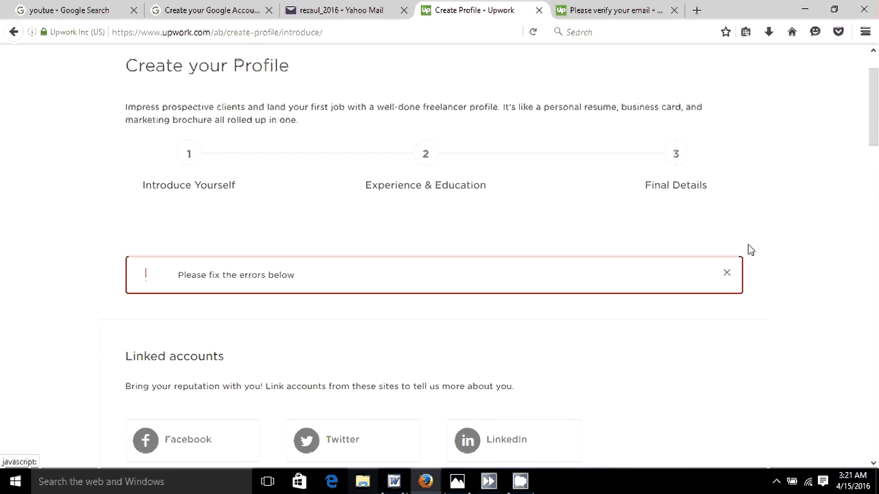
pyautogui.moveTo(876, 115); pyautogui.dragTo(877, 163)
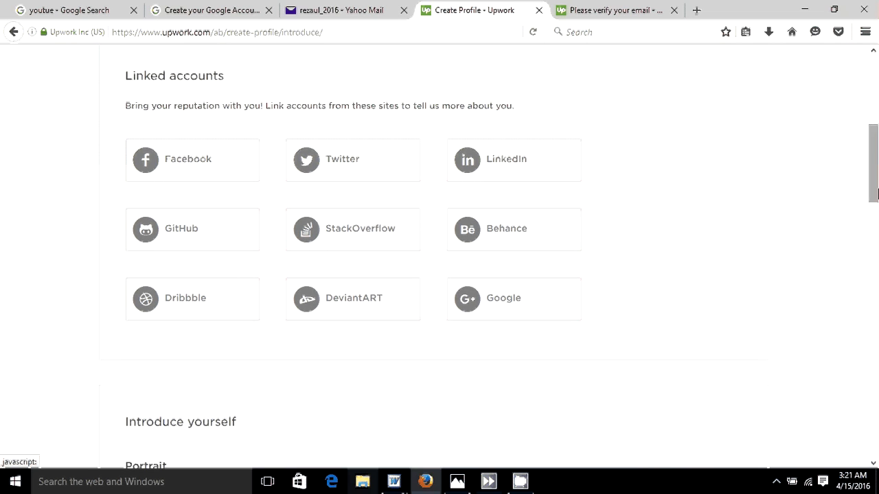
pyautogui.moveTo(874, 192); pyautogui.dragTo(876, 101)
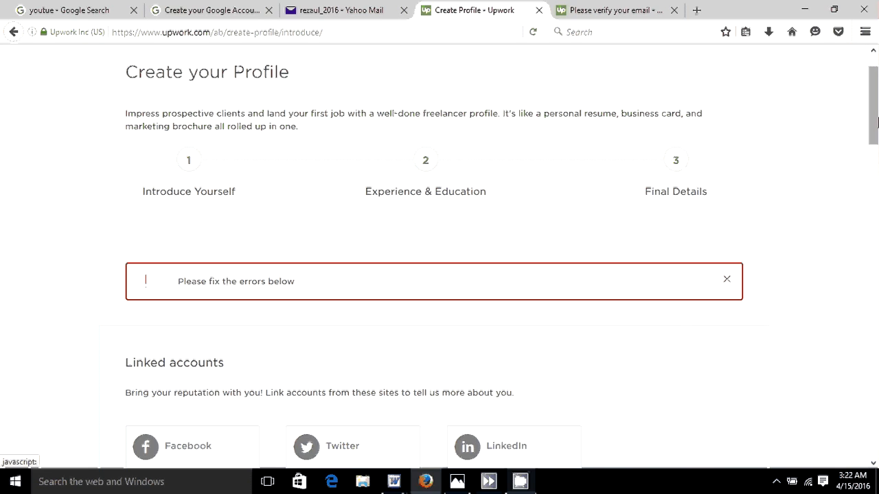
pyautogui.moveTo(459, 481)
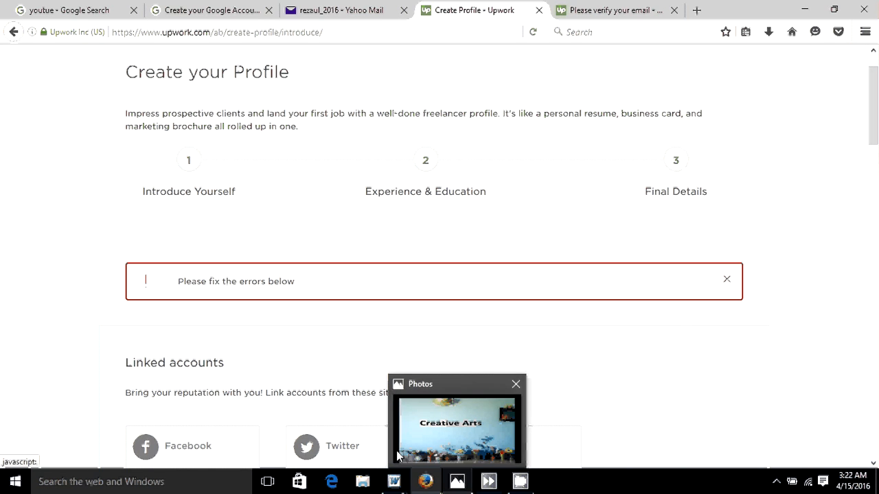
# - Bring the Photos window showing Creative Arts to the front, then open CamStudio's tray menu
pyautogui.click(427, 432)
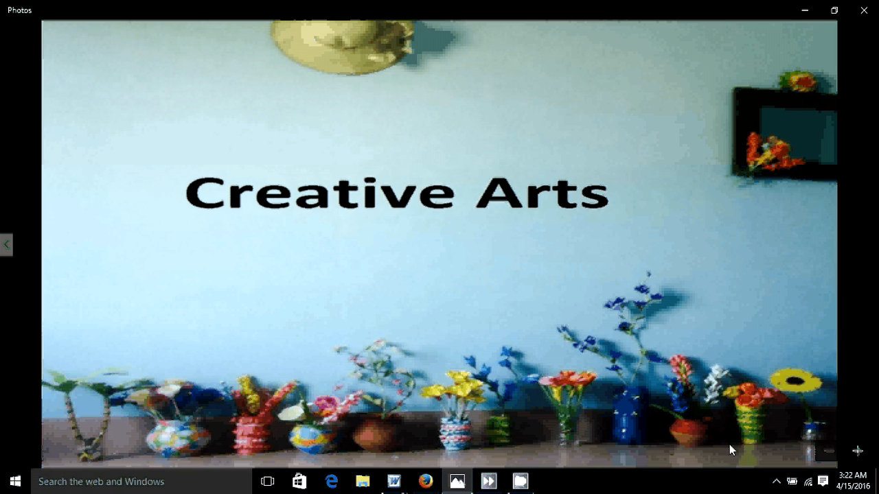
pyautogui.click(776, 483)
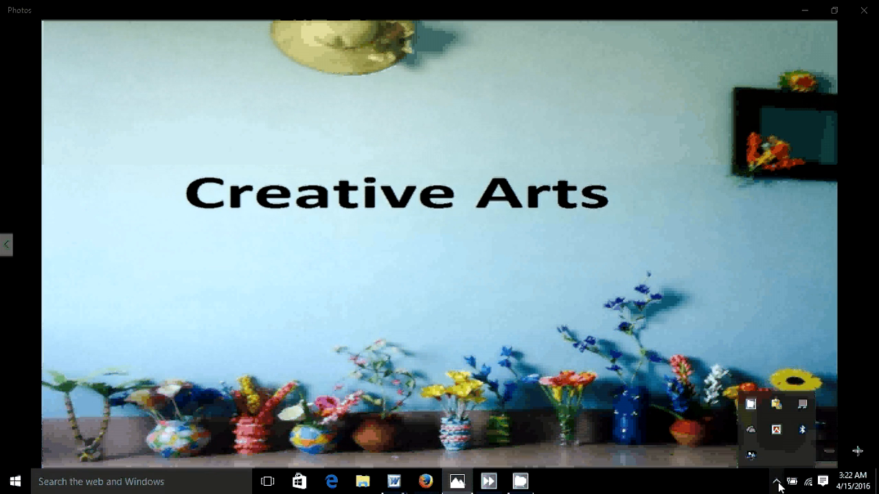
pyautogui.rightClick(750, 405)
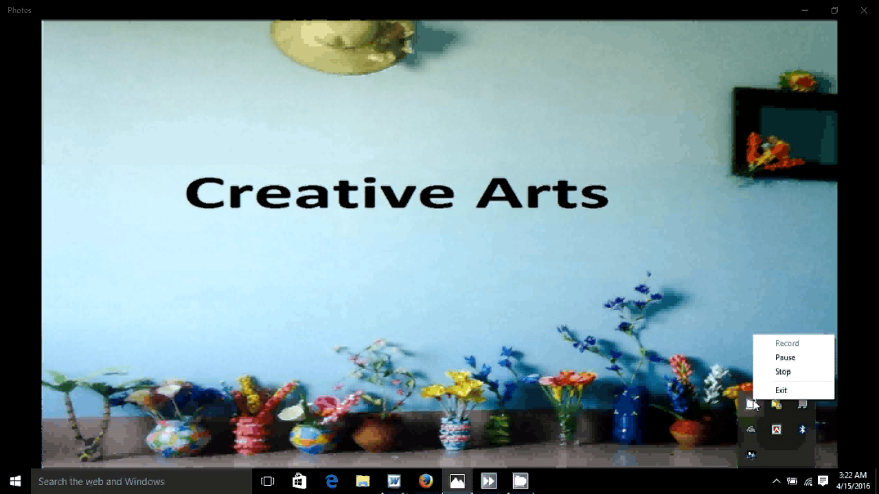